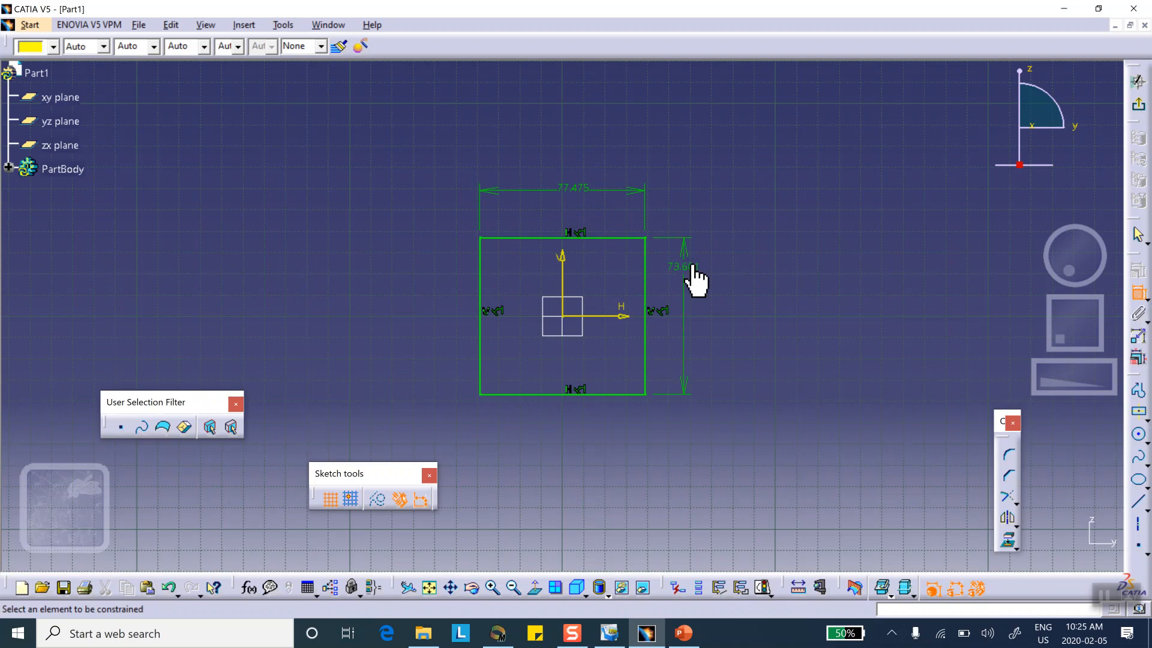
Set the rectangle's height and width both to 10 mm and exit the sketch
double_click(691, 270)
type("10")
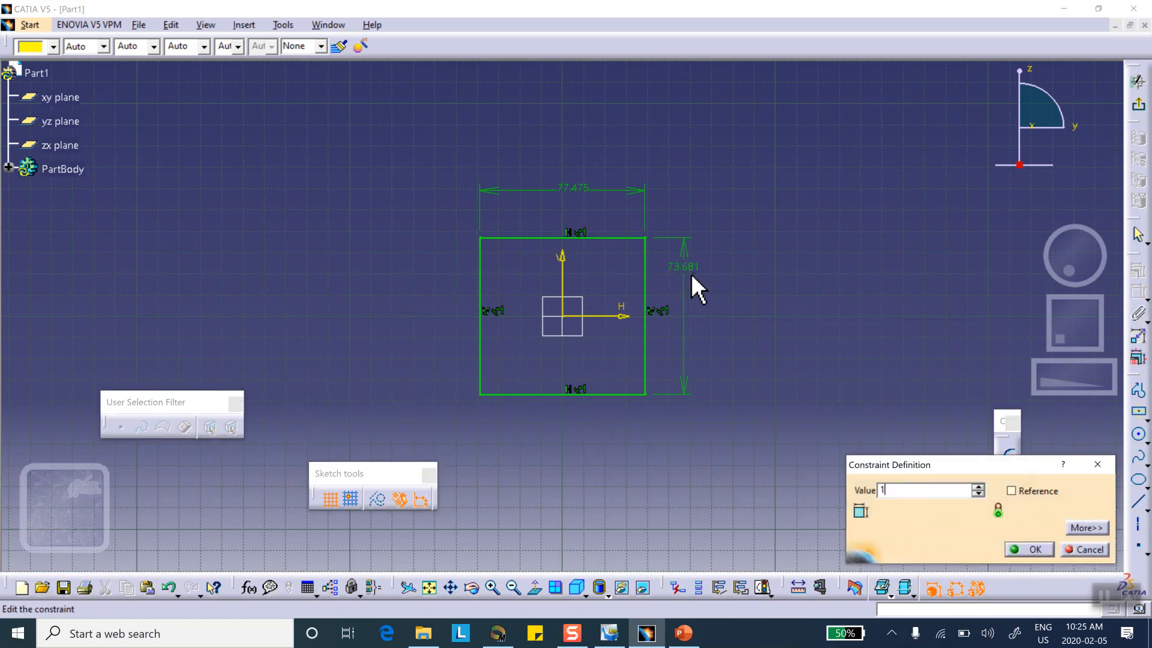
left_click(1045, 549)
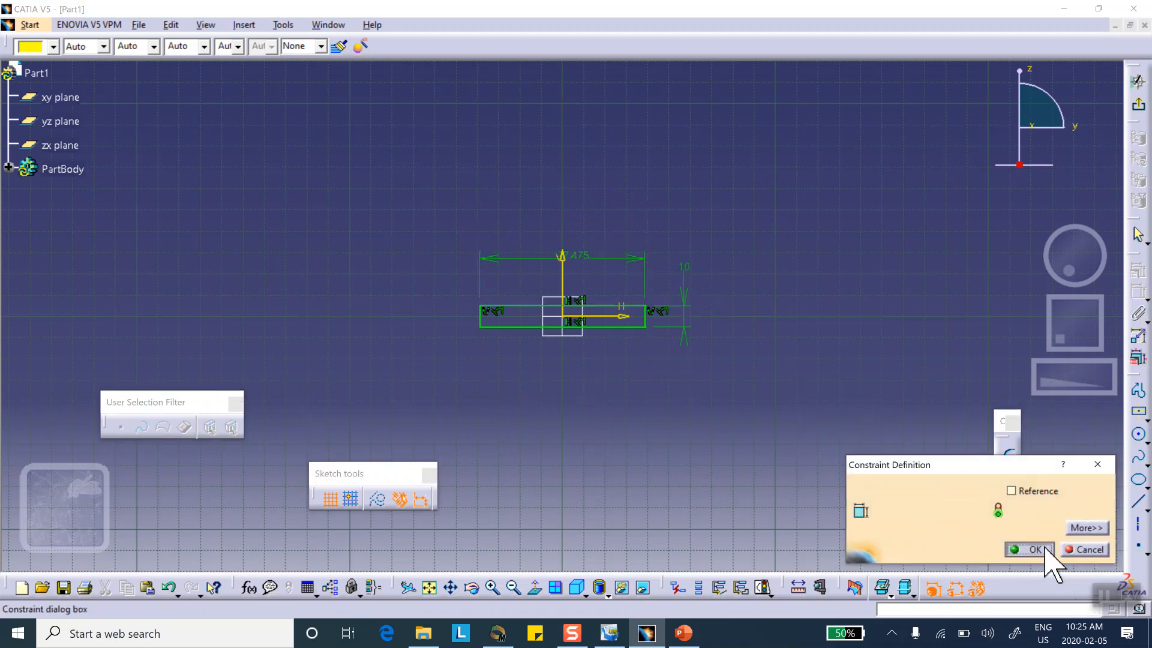
double_click(587, 258)
type("10")
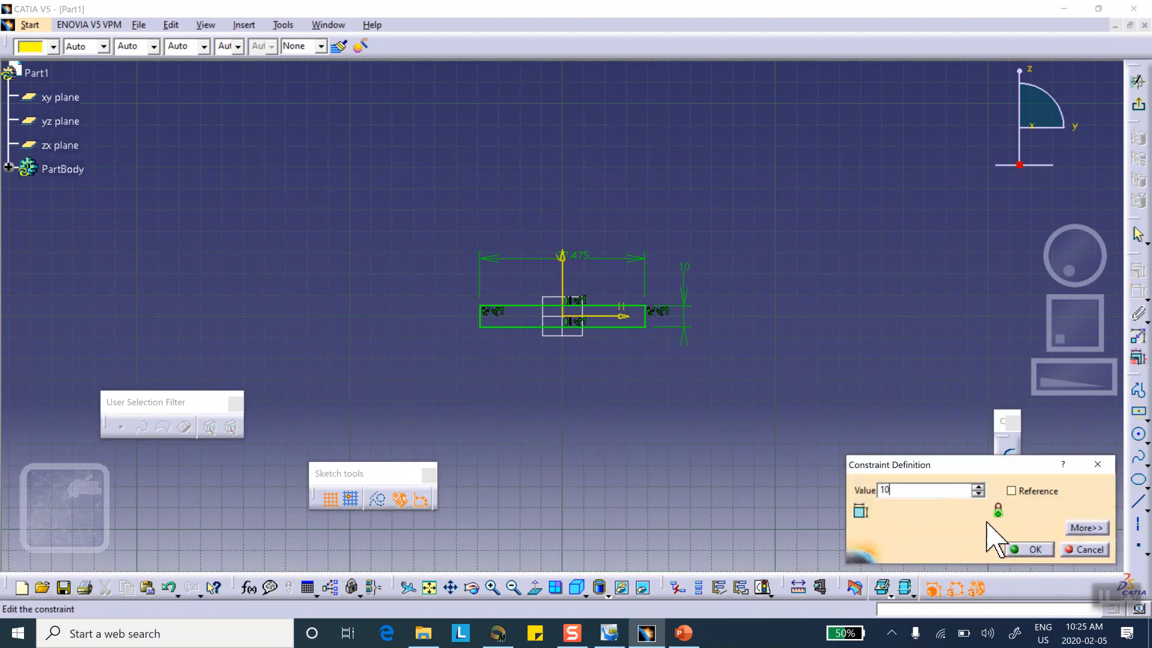
left_click(1029, 548)
left_click(1137, 81)
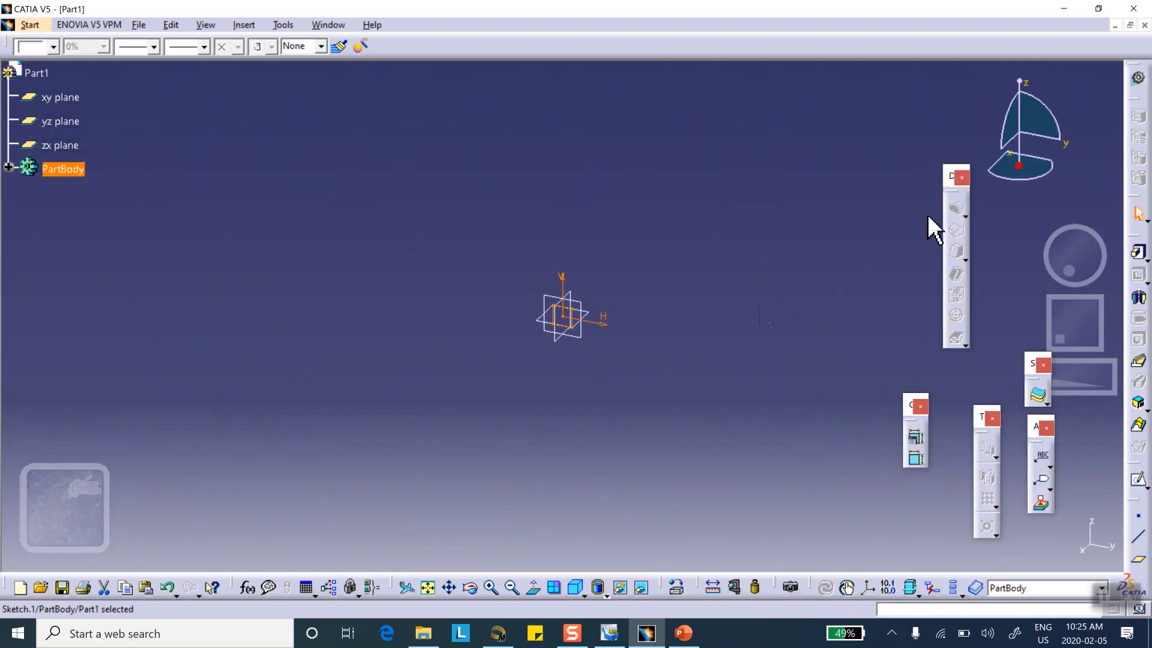
Pad the square sketch to a length of 100 mm
left_click(1139, 254)
type("100mm")
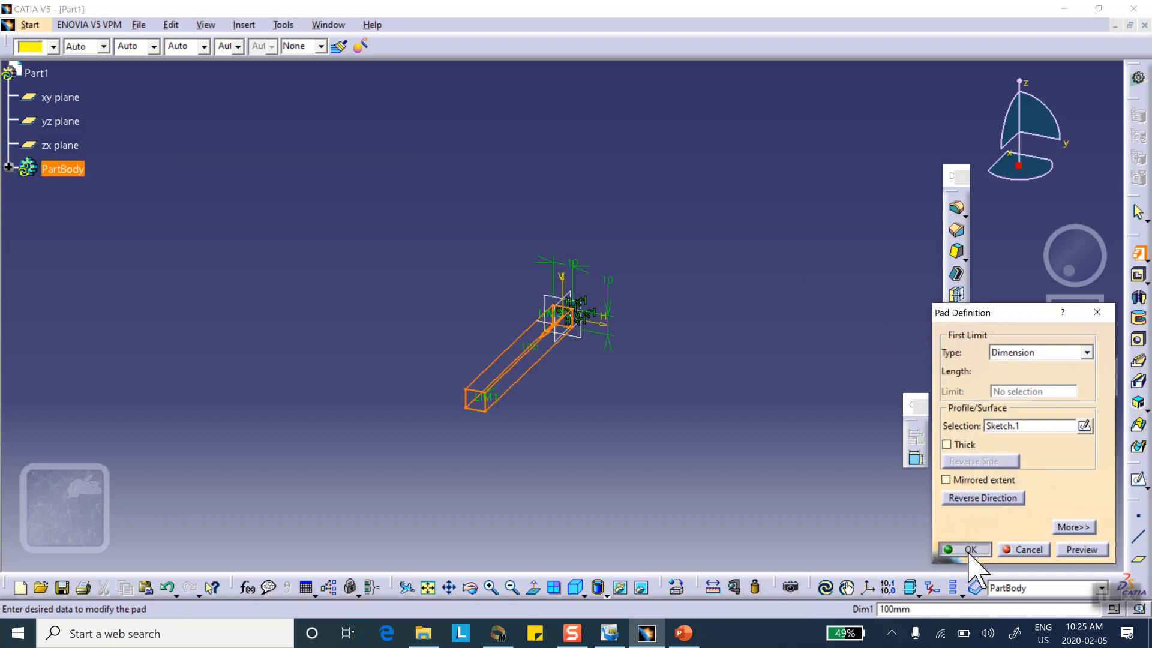
left_click(969, 549)
Change the fill color of the PartBody to yellow
middle_click_drag(699, 447, 660, 329)
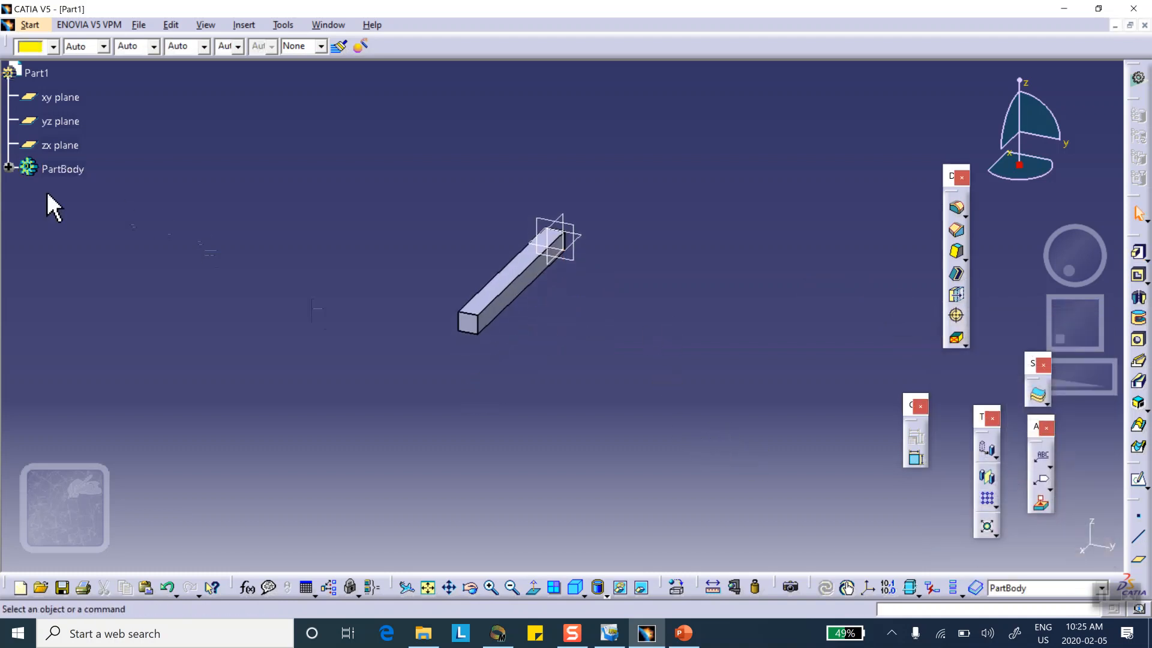
left_click(51, 169)
left_click(54, 46)
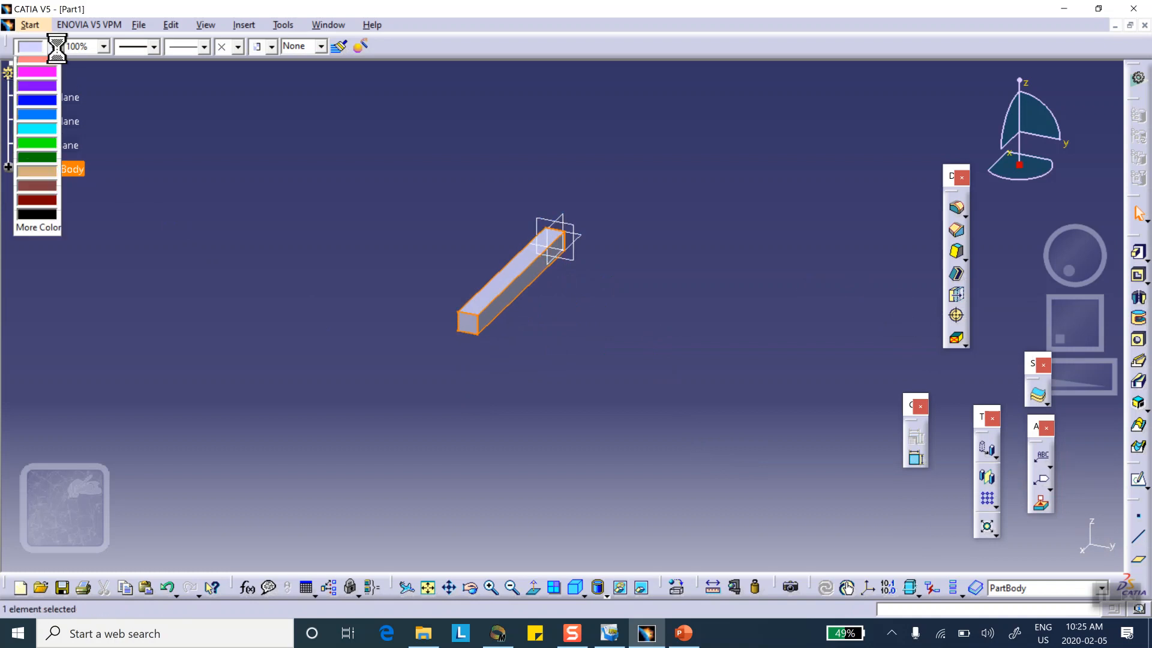
left_click(36, 107)
left_click(538, 363)
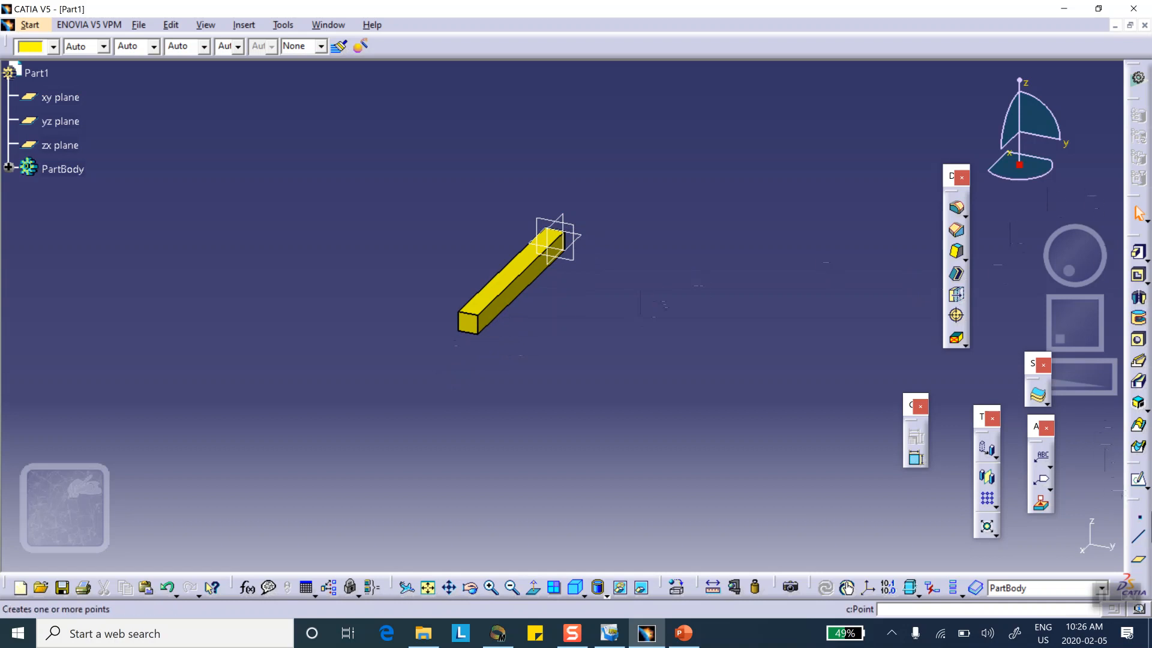
Create a coordinate point at X = 150 mm, Y = 0 mm, Z = 0 mm relative to the default origin
left_click(1138, 516)
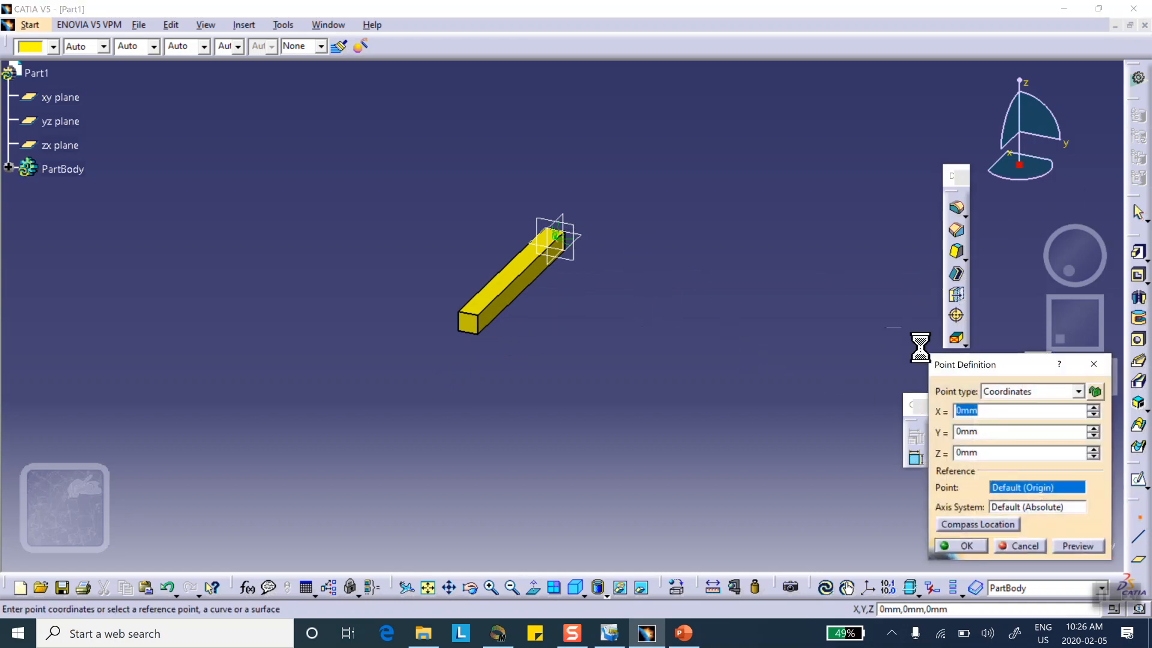
type("150")
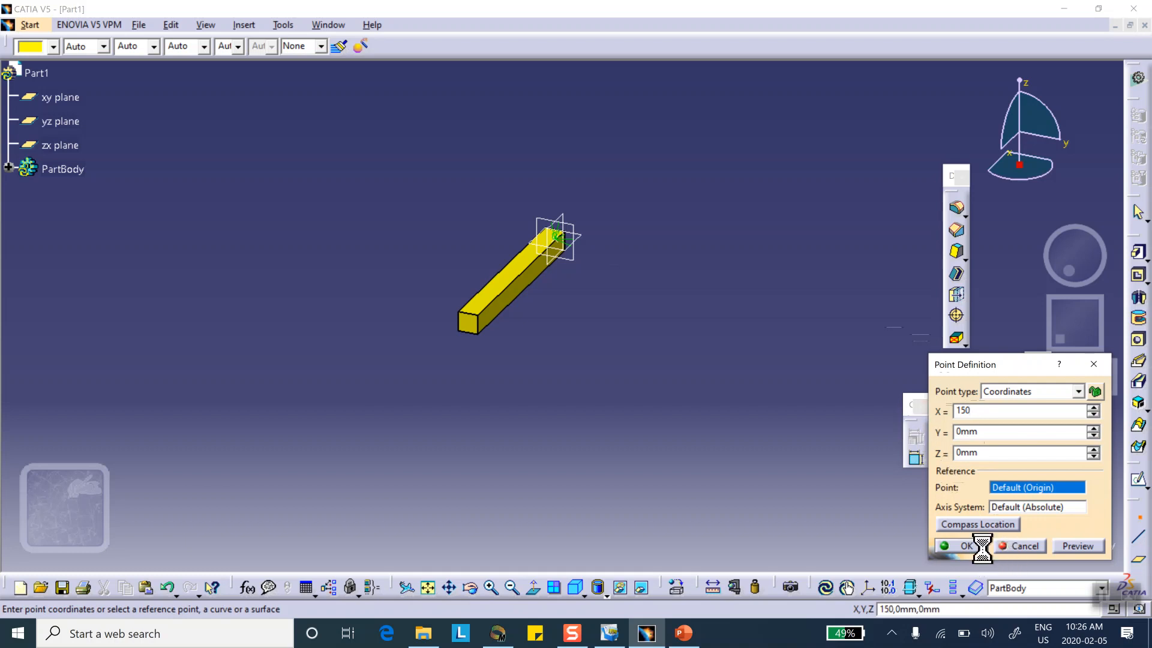
left_click(960, 545)
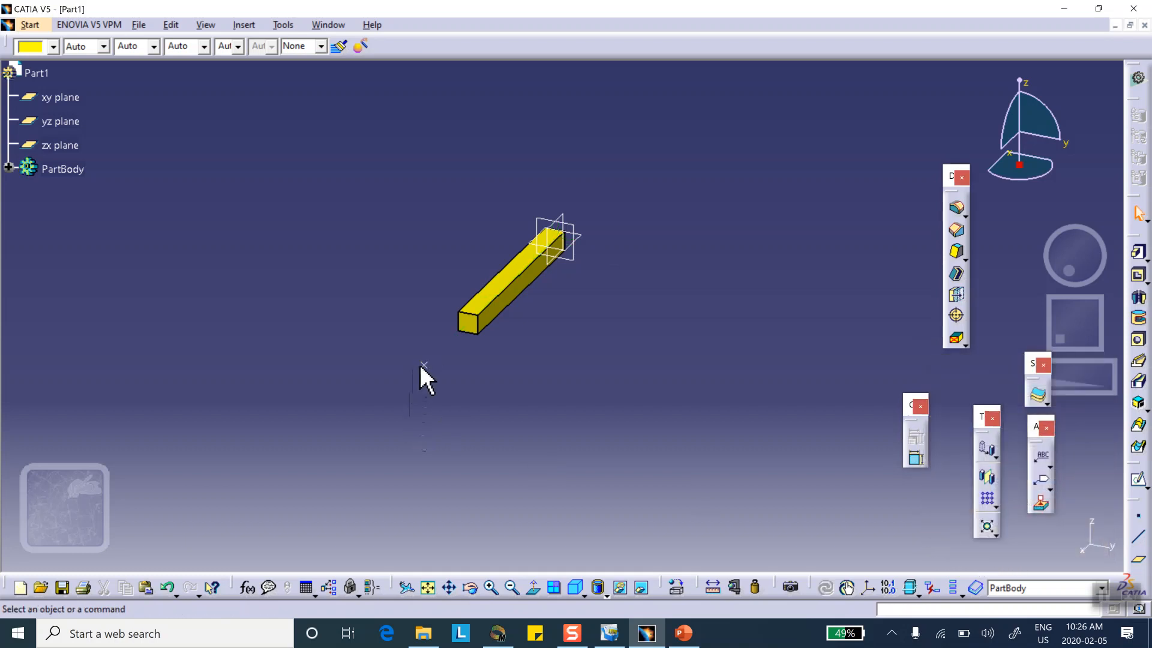
Apply the Steel material from the metal catalog to Part1
left_click(676, 586)
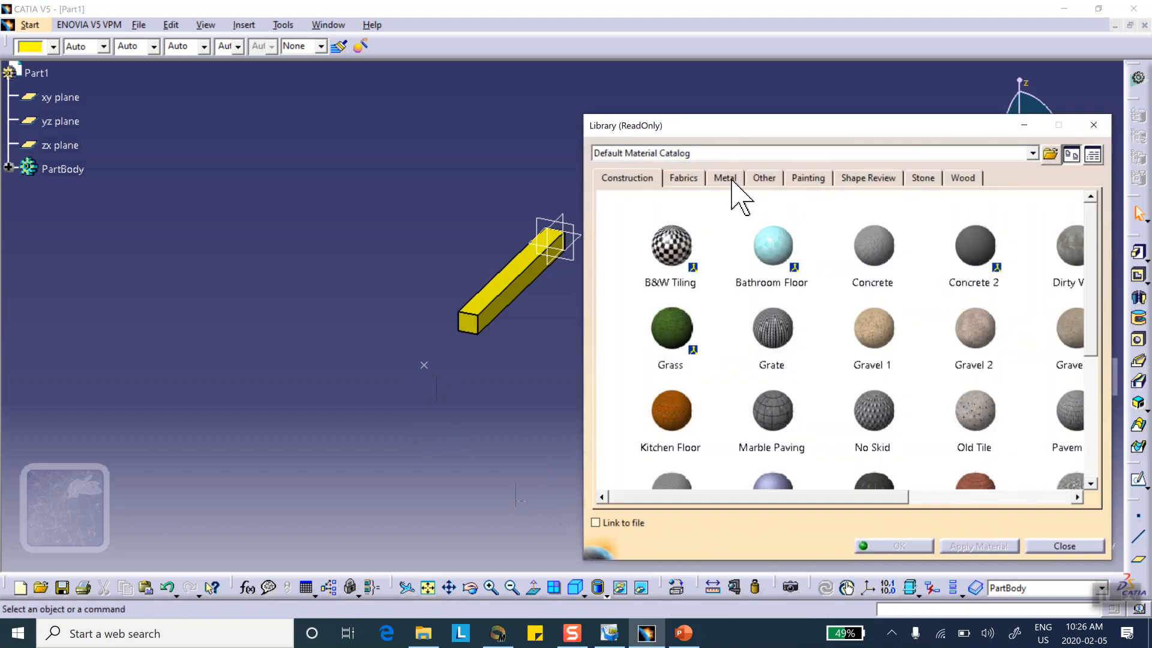
left_click(725, 177)
scroll(738, 299, "down", 3)
left_click(678, 378)
left_click_drag(690, 387, 39, 74)
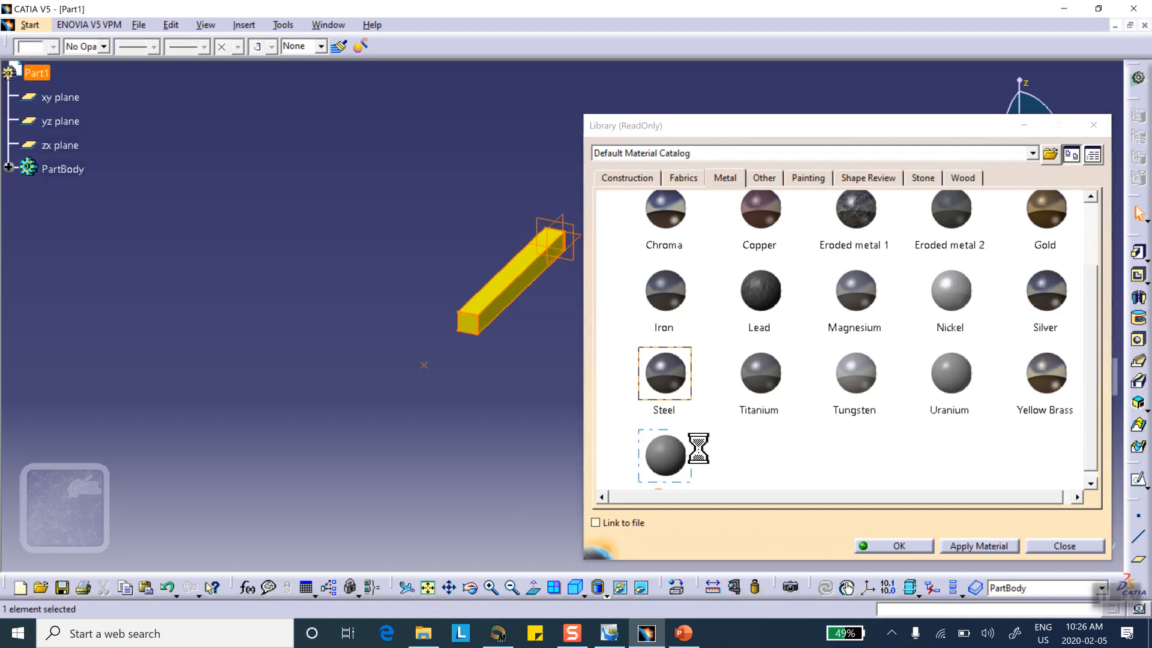
left_click(914, 546)
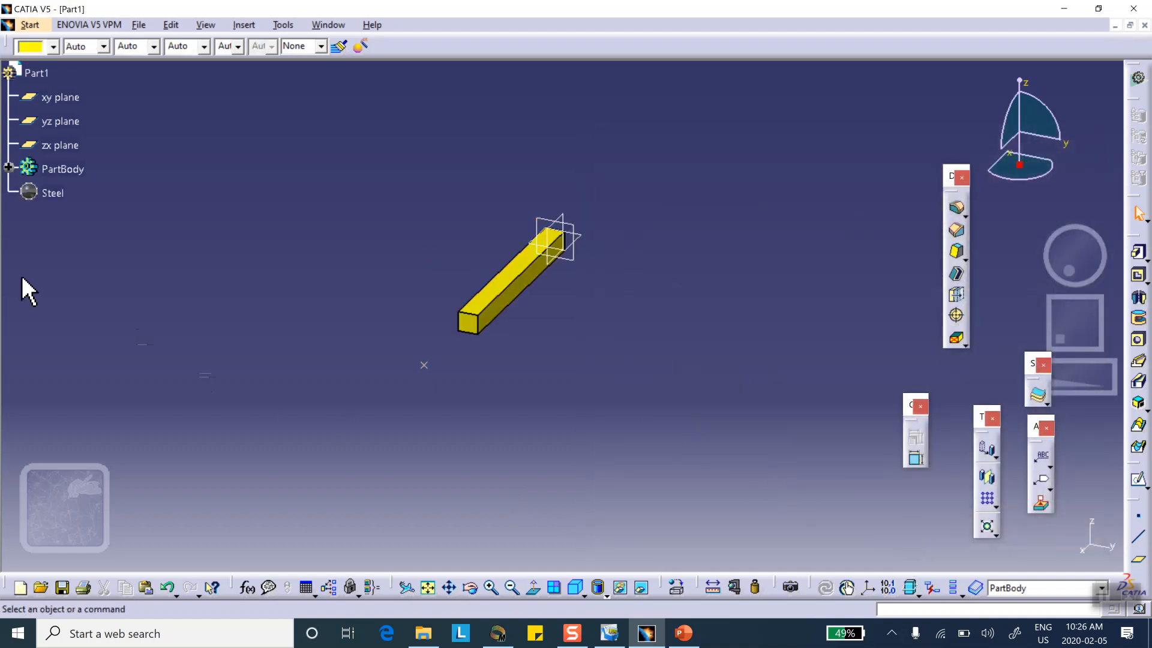
Open the Steel material's properties and examine its structural analysis values, including the Young Modulus
double_click(55, 200)
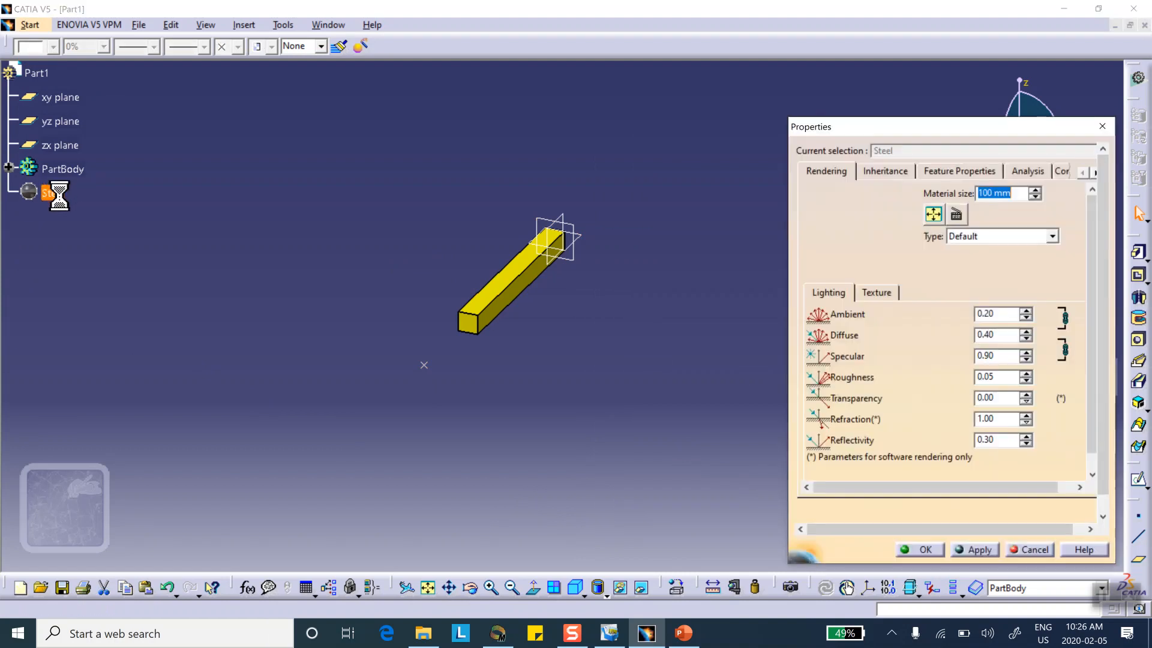
left_click(1026, 173)
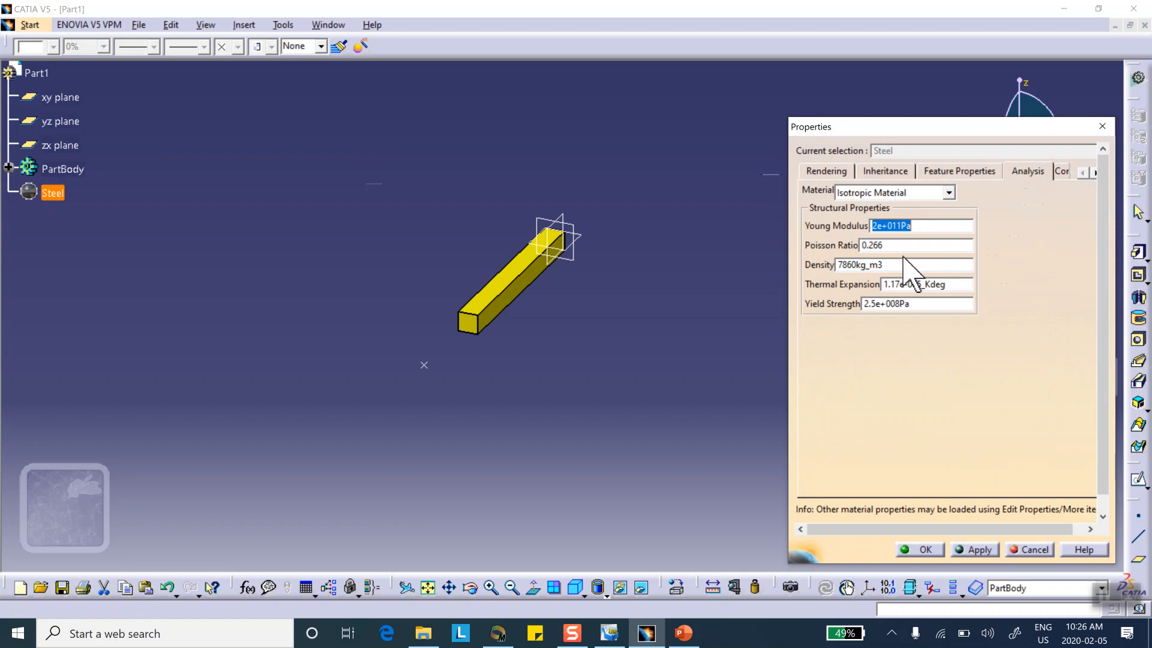
left_click(923, 228)
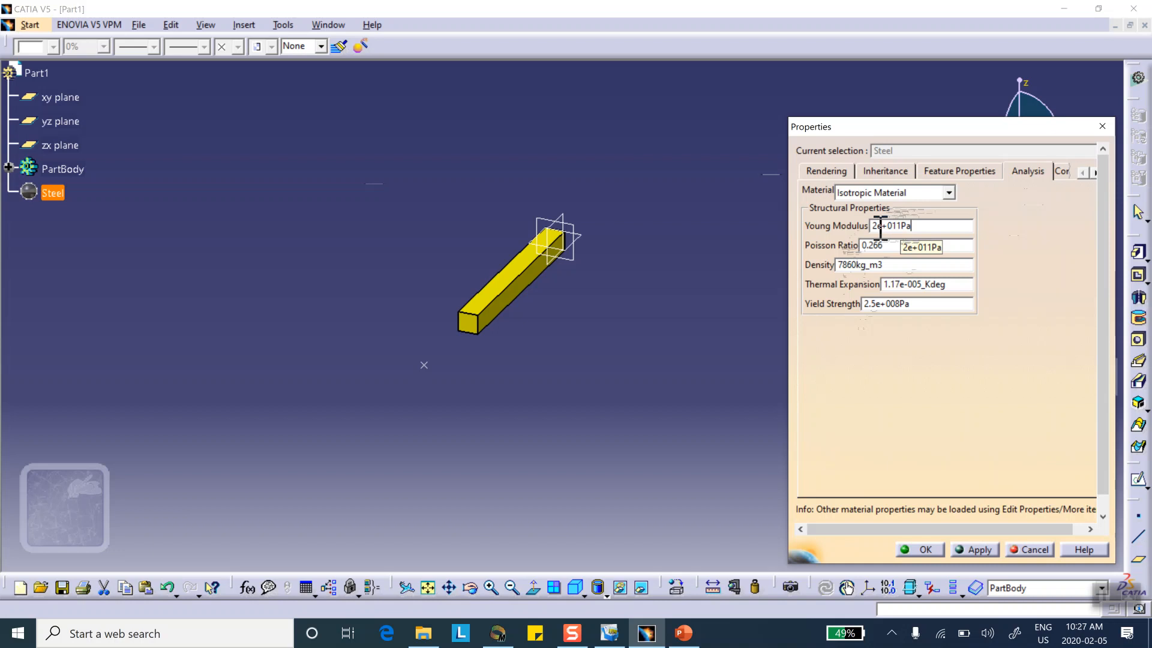
Switch to the PowerPoint presentation and correct the Young's modulus on the slide listing the material properties to 200 GPa
left_click(678, 623)
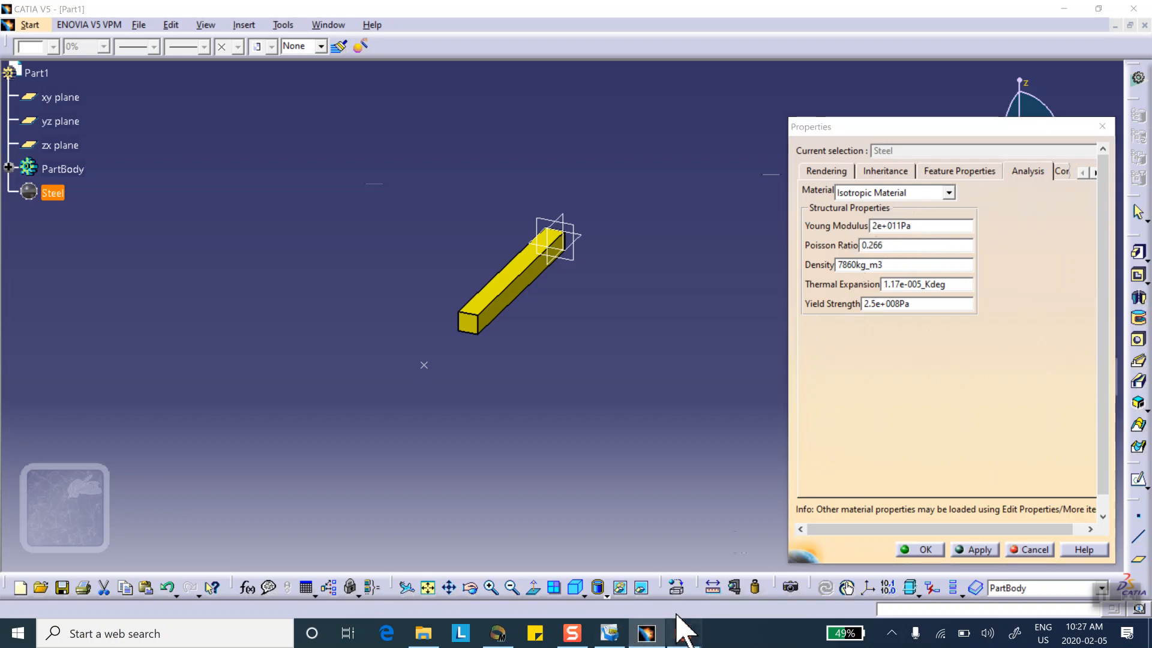
scroll(606, 432, "up", 5)
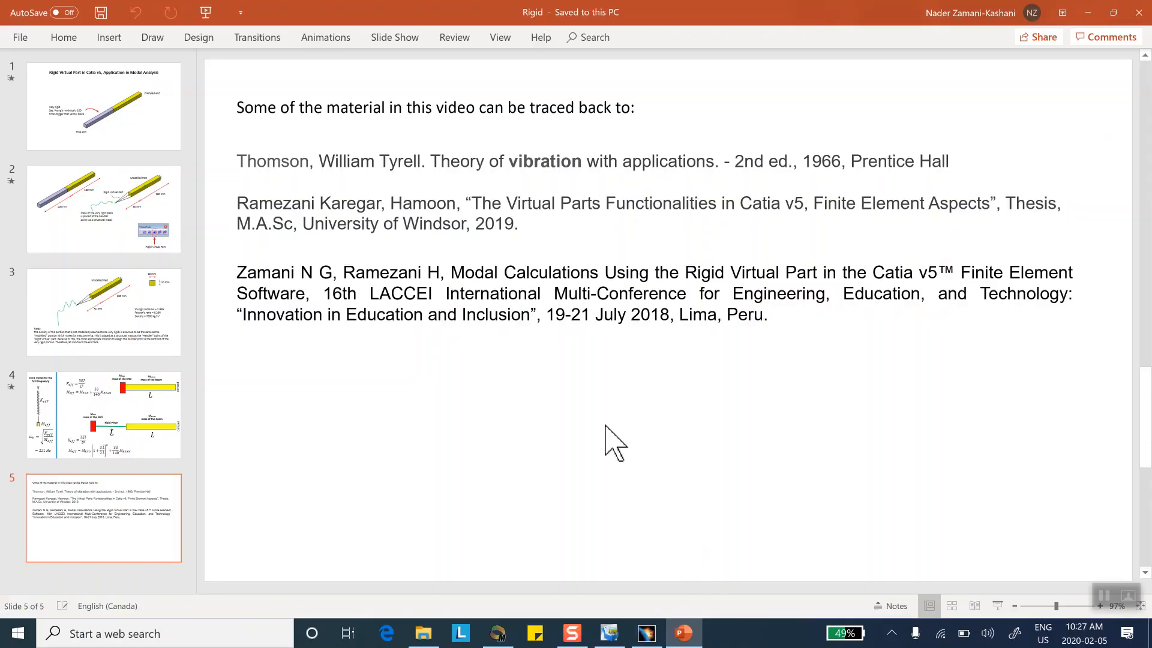
left_click(594, 423)
scroll(594, 423, "down", 1)
scroll(822, 346, "up", 6)
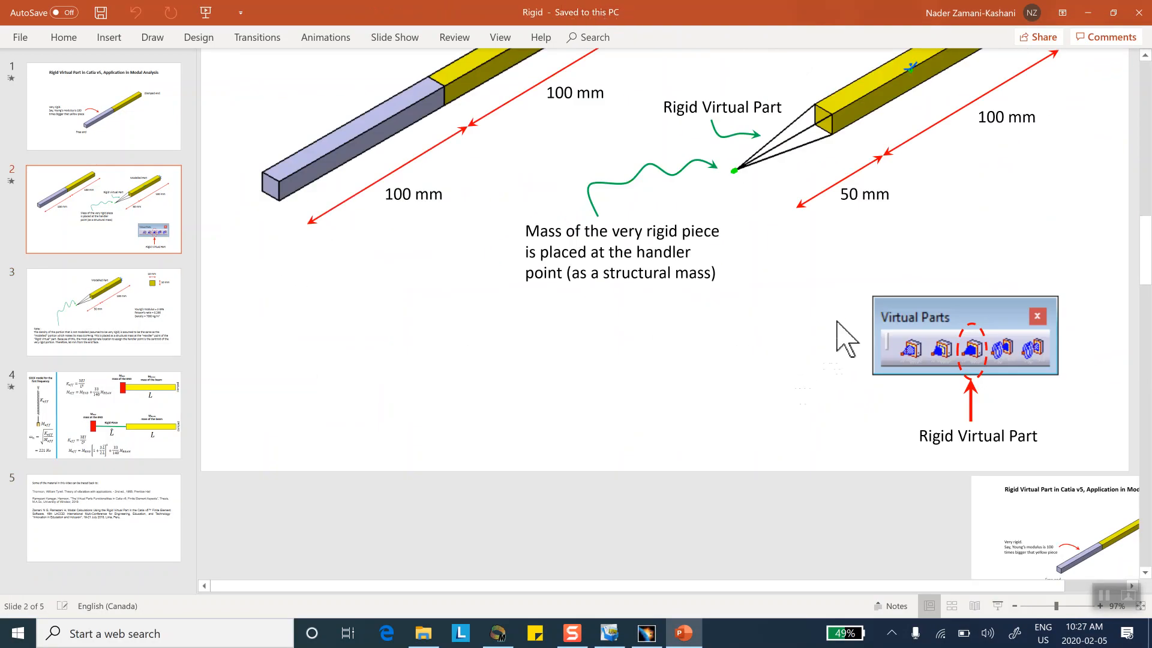
scroll(854, 294, "up", 5)
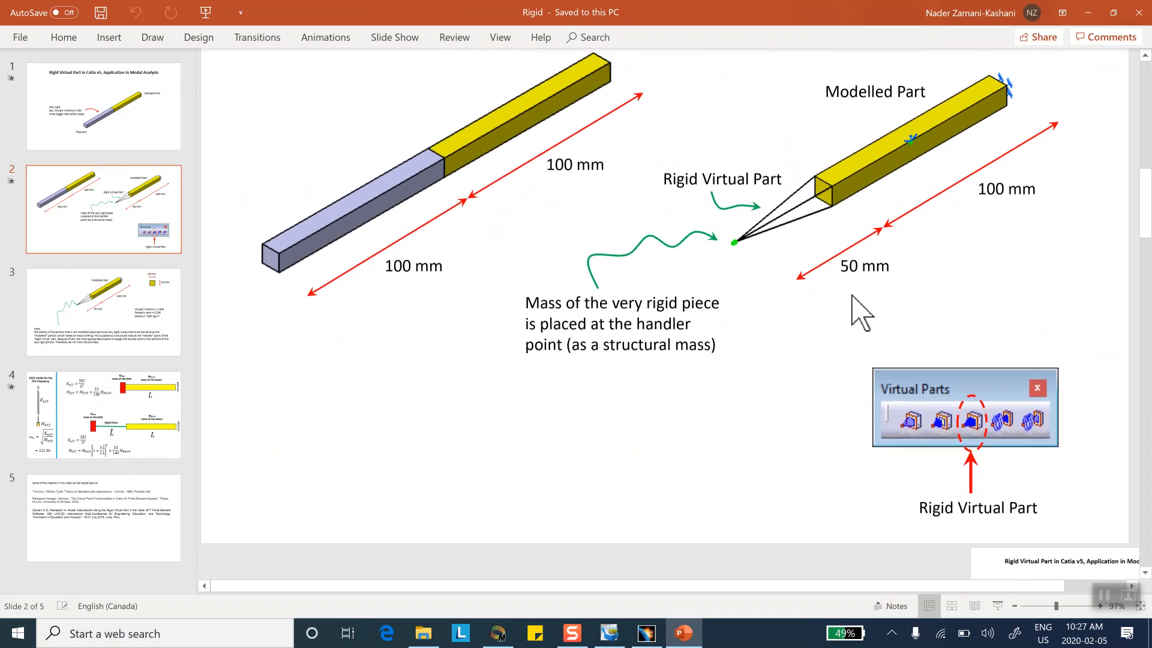
scroll(854, 294, "down", 12)
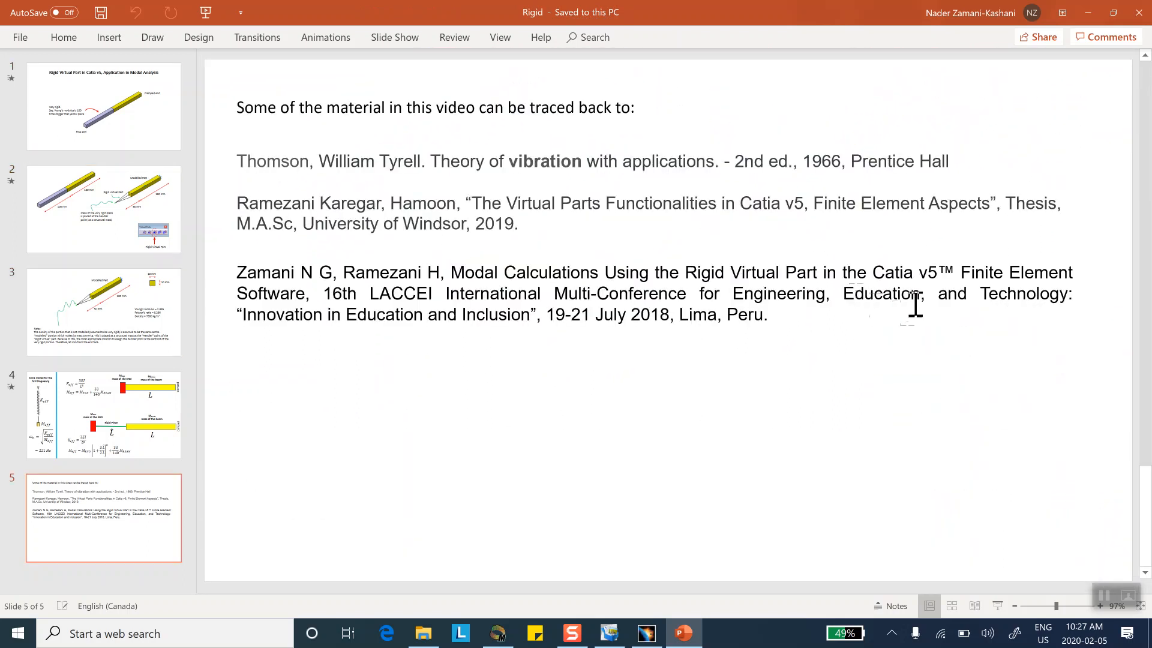
scroll(914, 306, "up", 6)
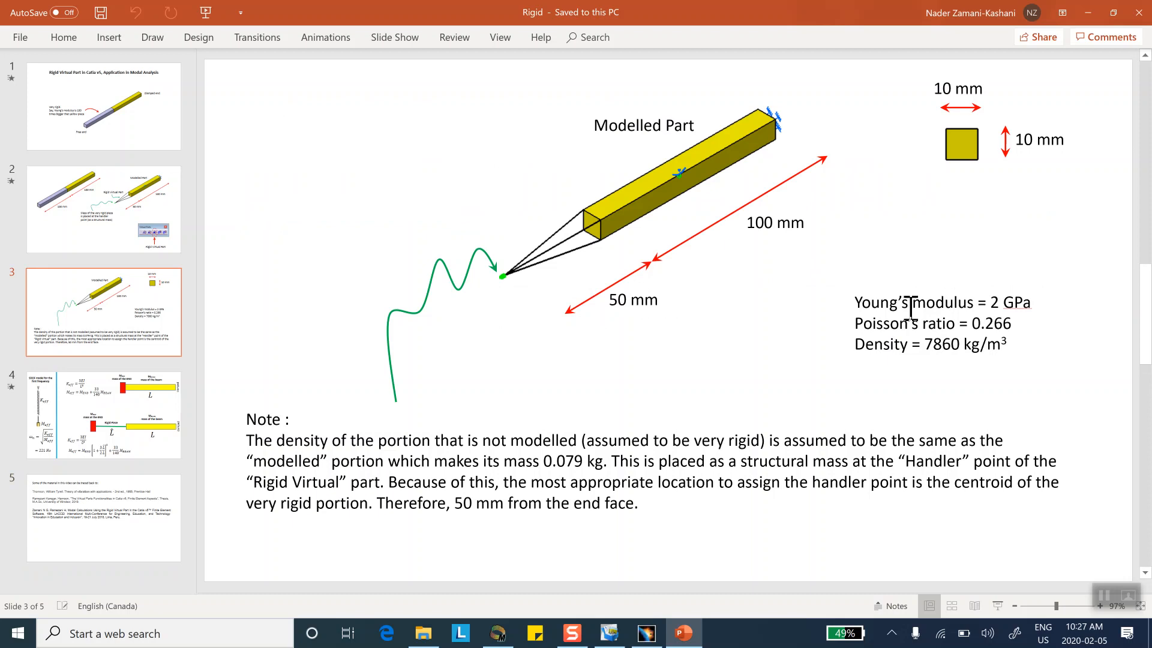
left_click(999, 304)
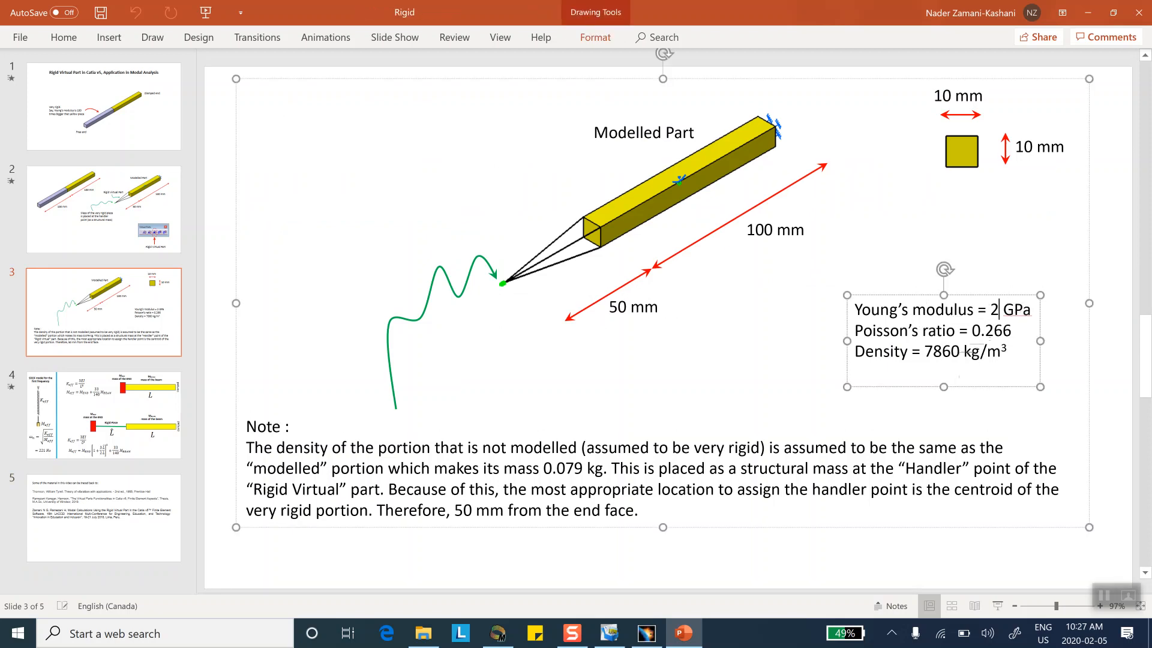
type("00")
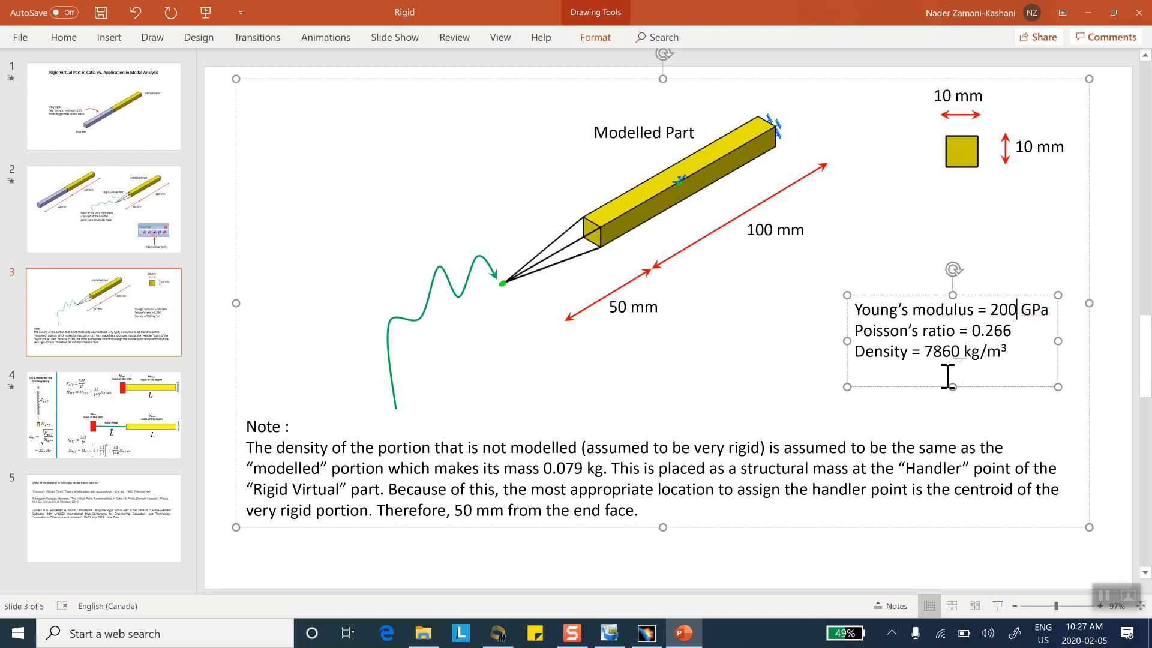
left_click(997, 445)
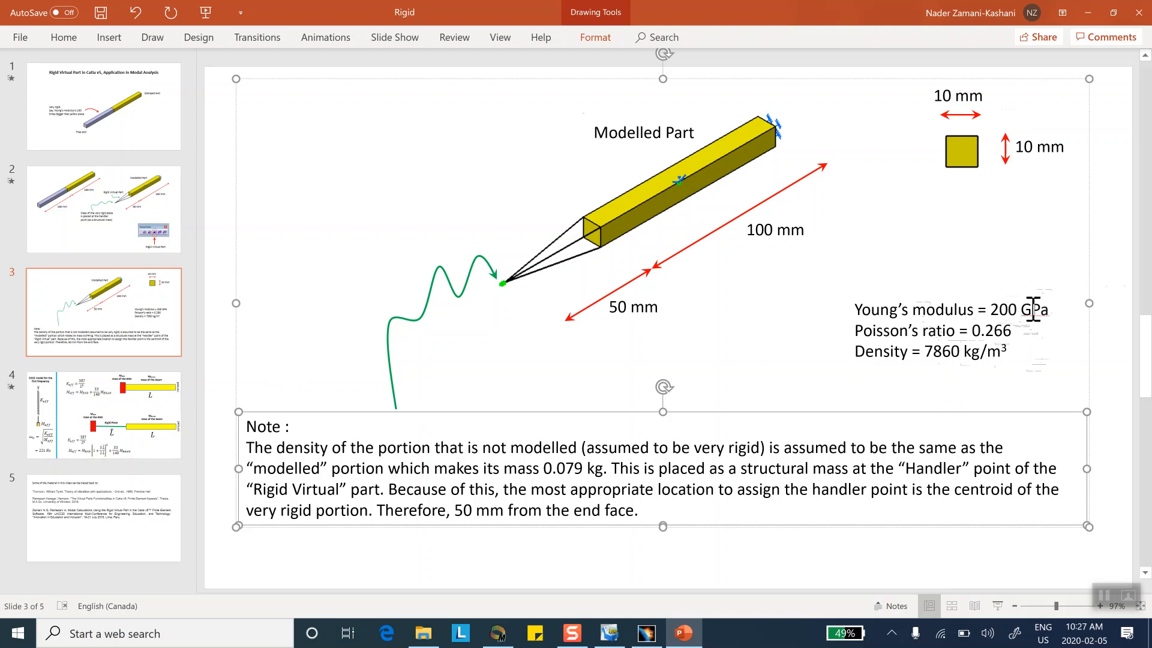
Return to CATIA, check the Steel's Young Modulus and close the material properties
left_click(1087, 12)
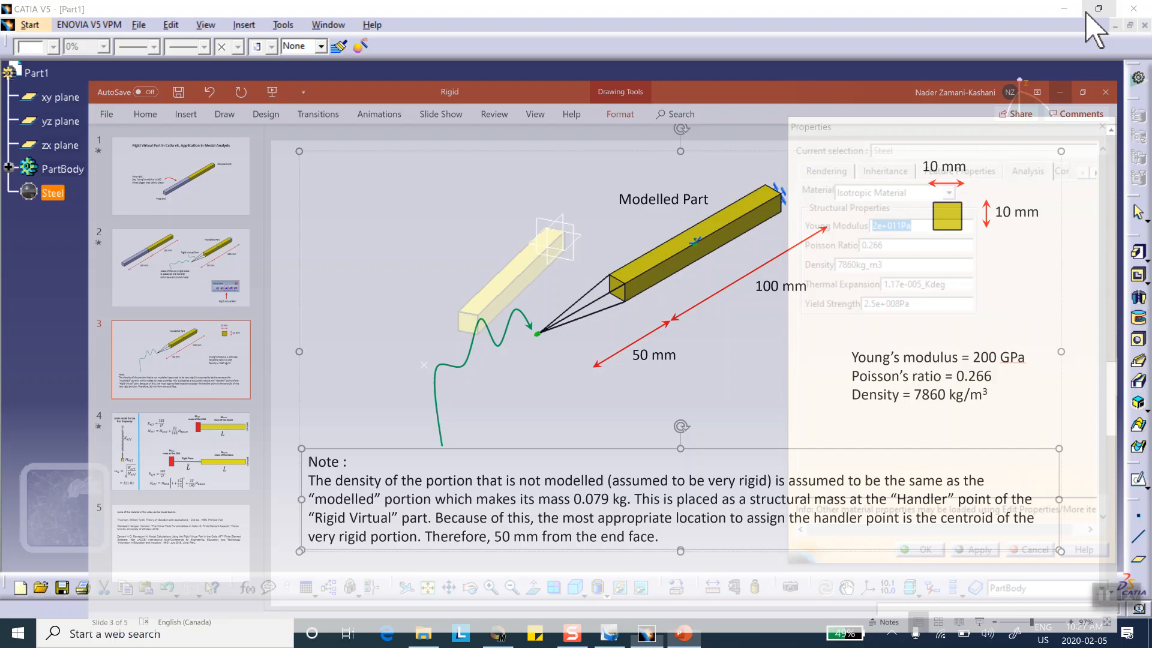
left_click(909, 233)
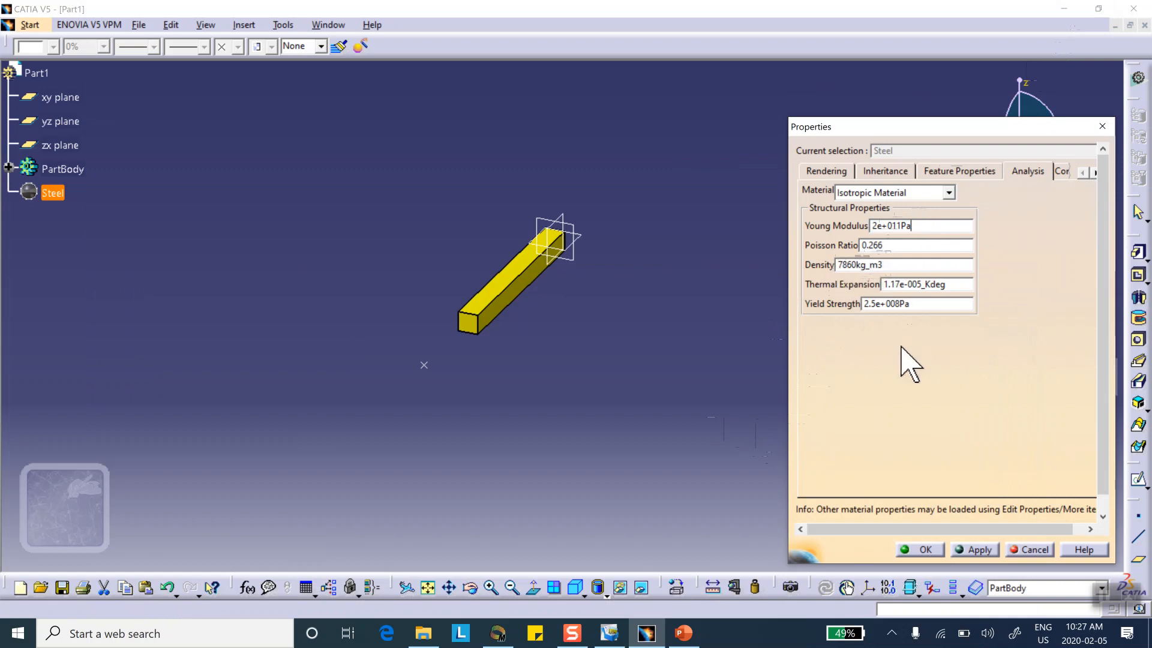
left_click(918, 550)
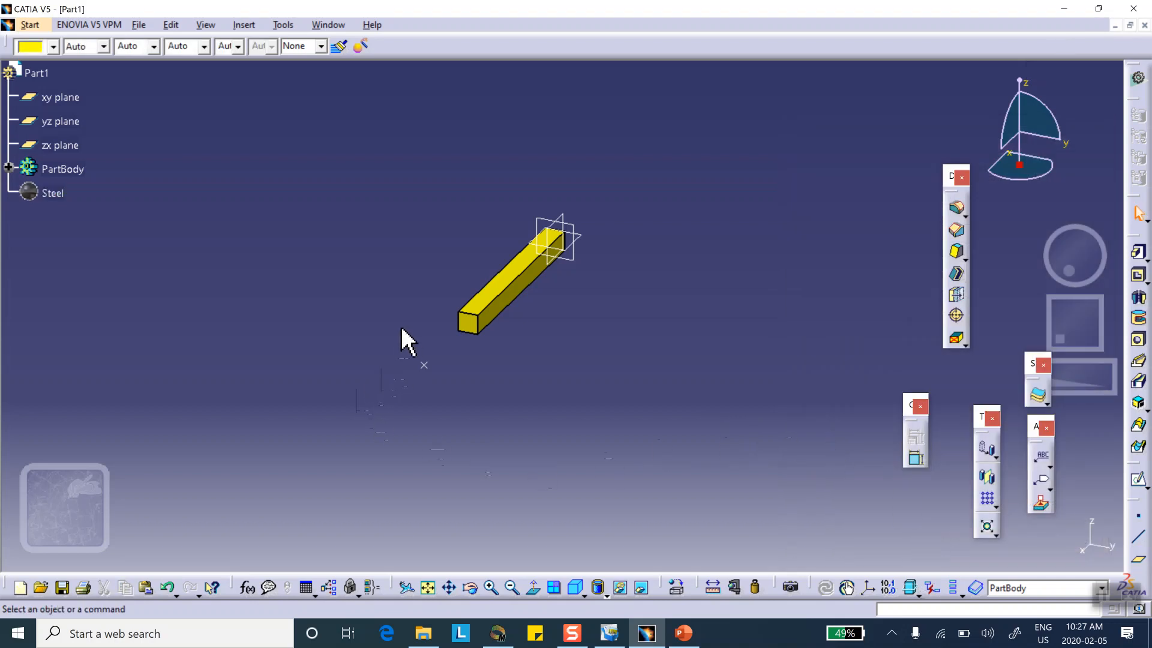
Start a Generative Structural Analysis of the part with a Frequency Analysis case
left_click(30, 24)
mouse_move(77, 96)
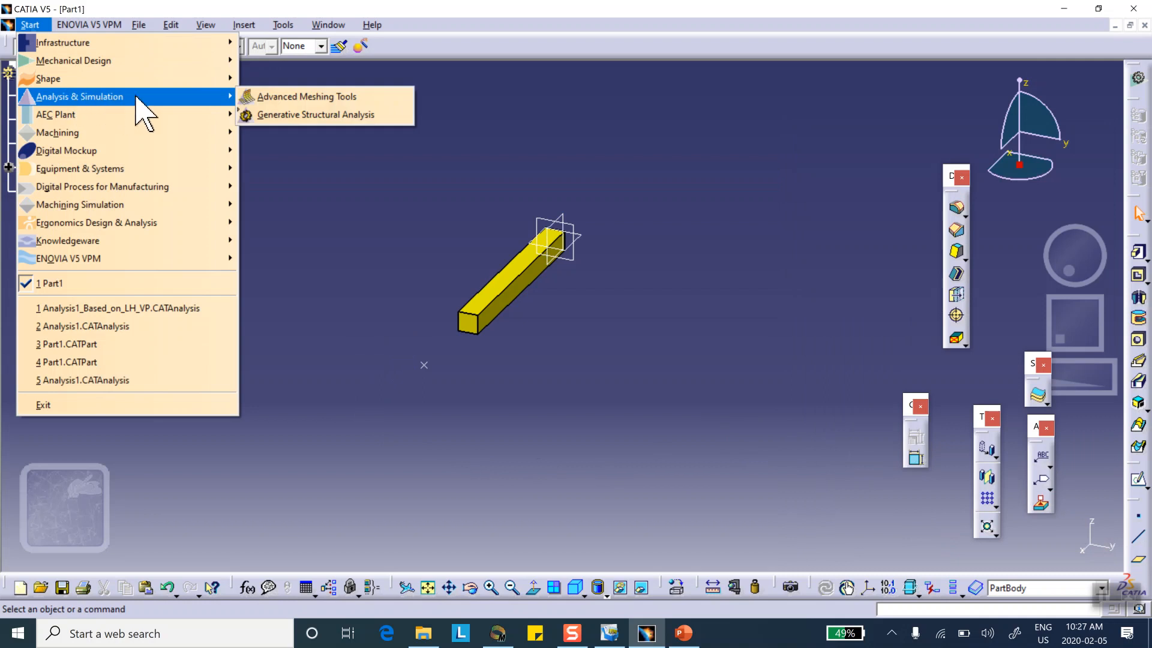
left_click(279, 115)
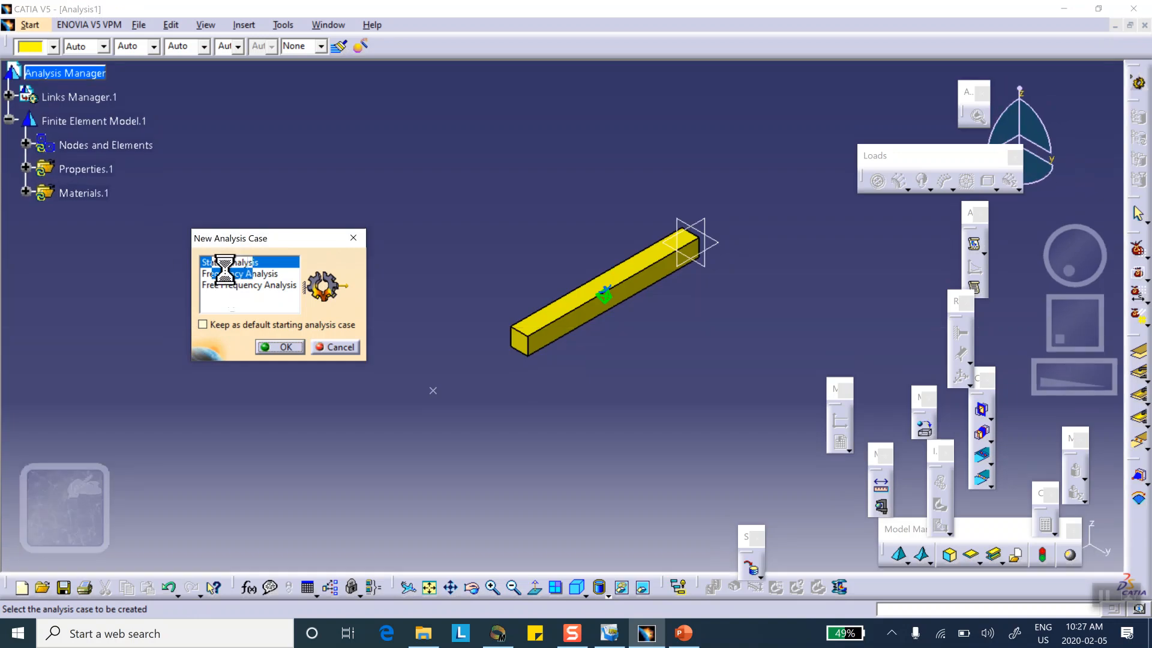
left_click(227, 275)
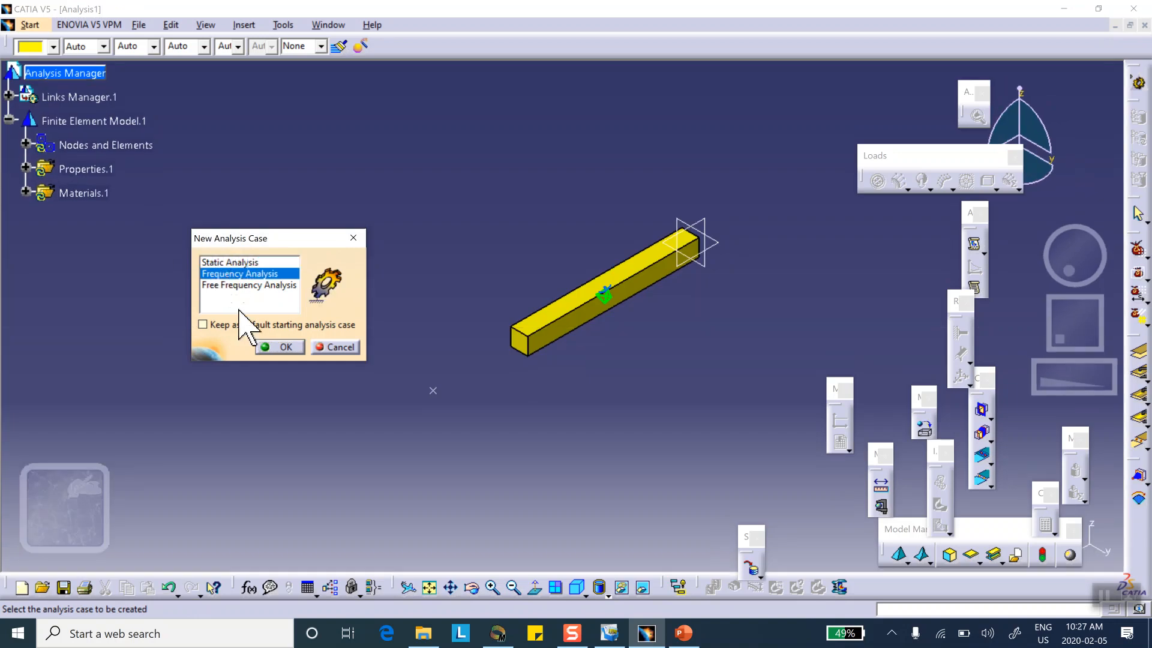
left_click(280, 348)
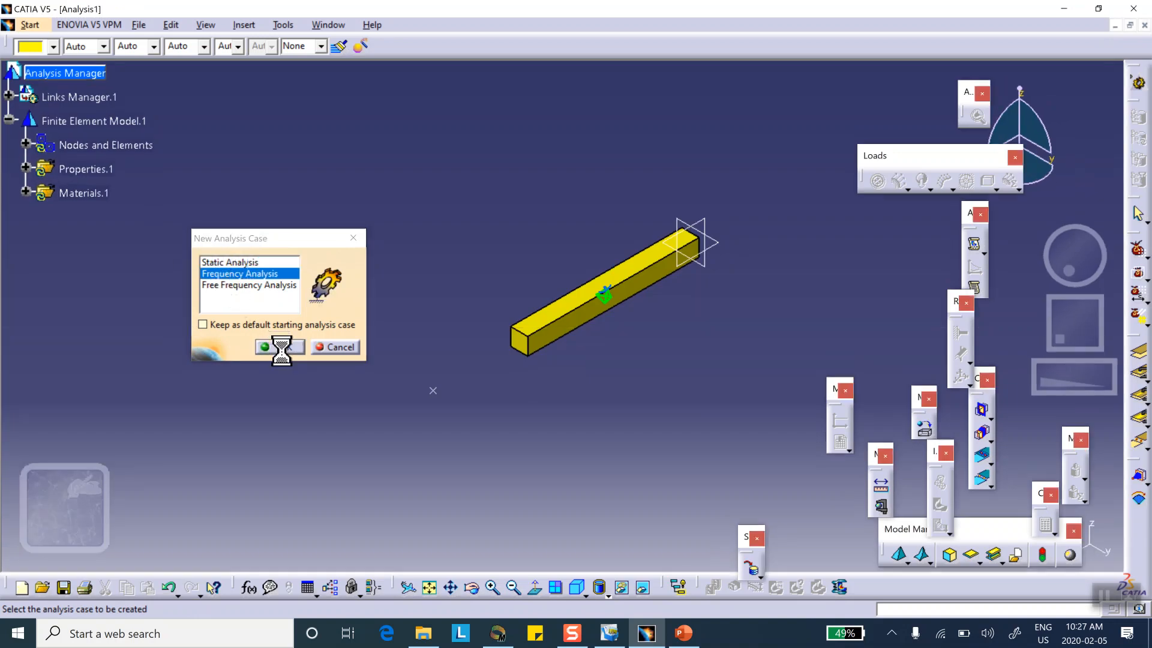
Open the part's OCTREE tetrahedron mesh definition, review its size, sag and element type, and accept it
left_click(25, 144)
double_click(117, 168)
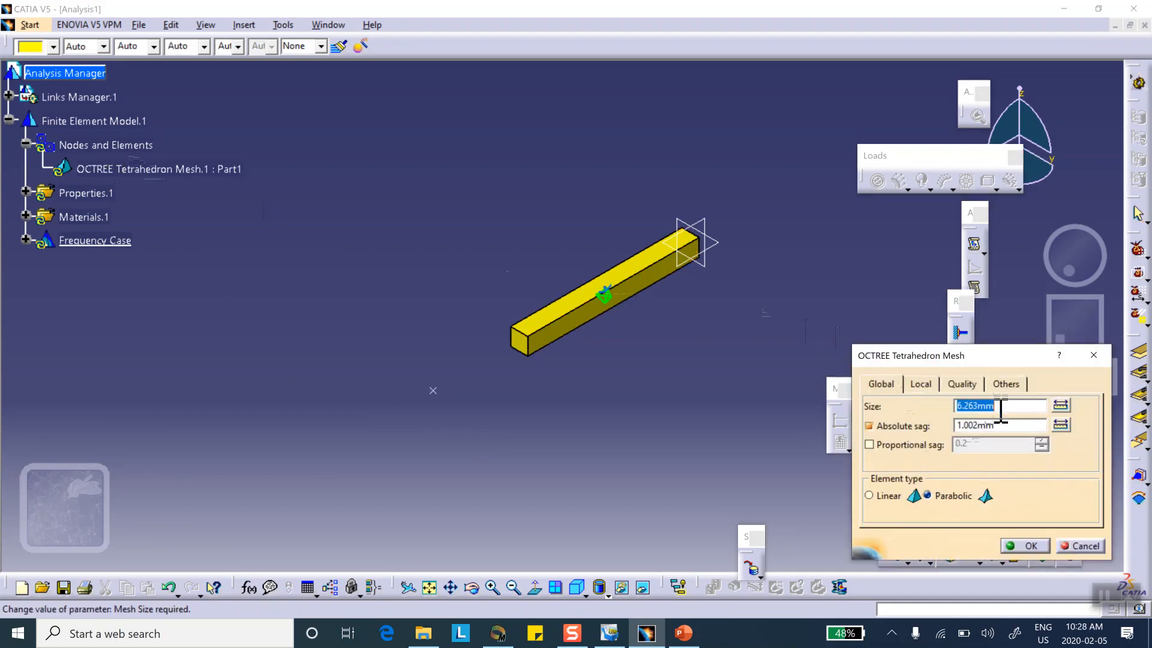
left_click(1025, 545)
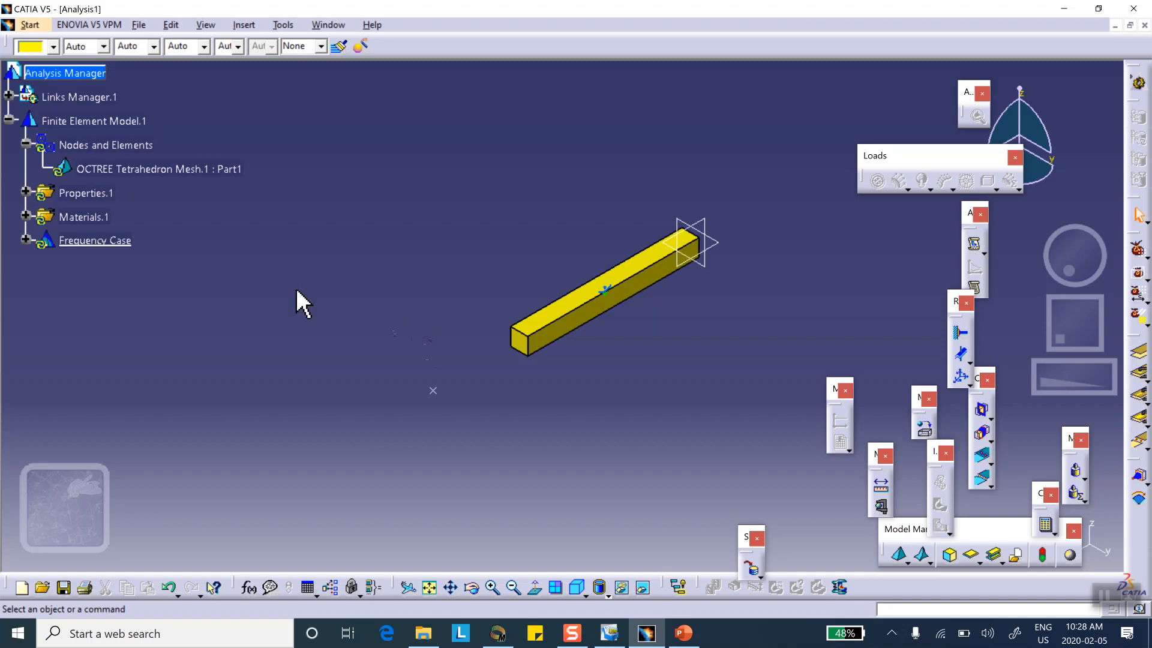
Generate a mesh visualization of the nodes and elements to inspect it, and deactivate the mesh image
right_click(116, 145)
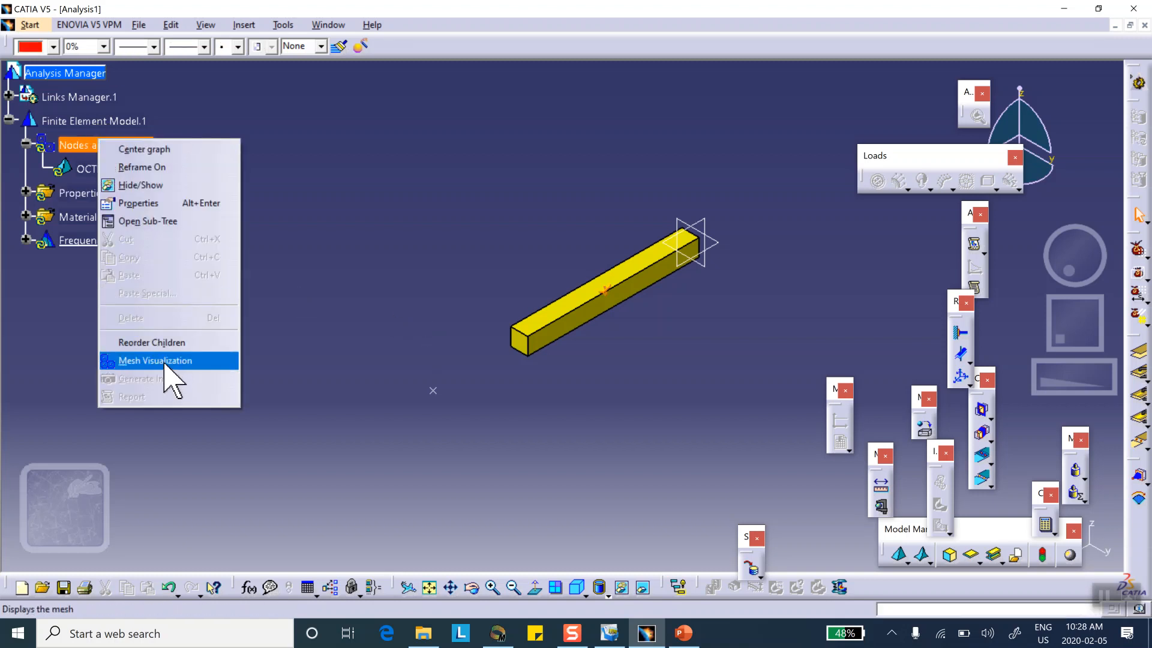
left_click(165, 361)
left_click(585, 346)
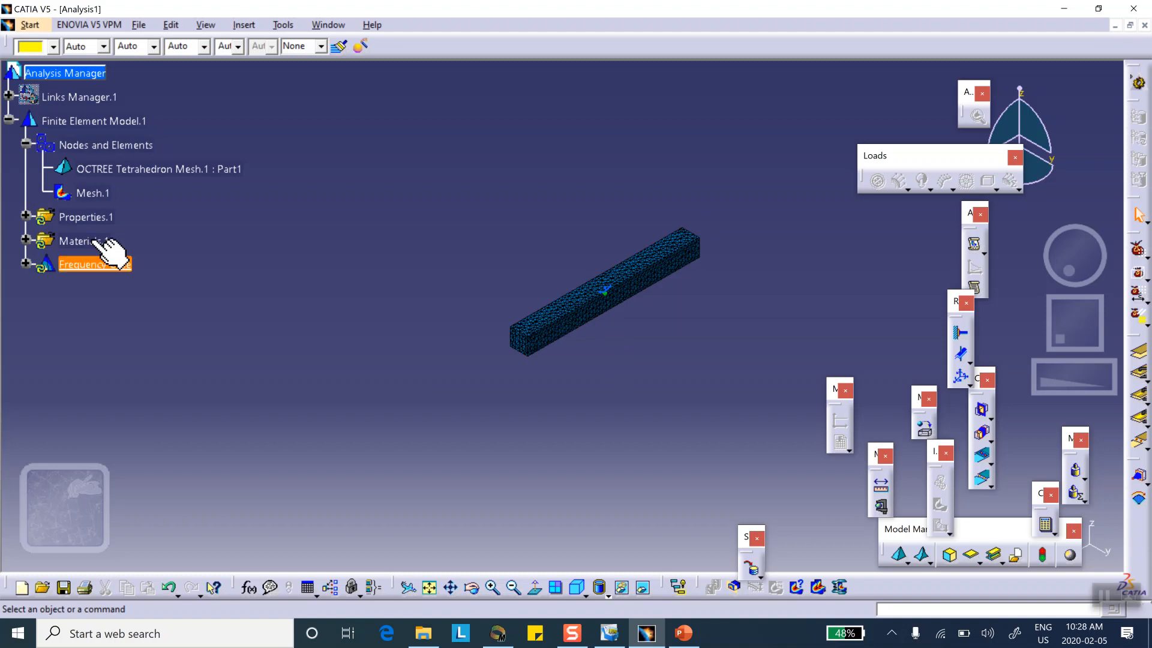
right_click(93, 191)
left_click(155, 417)
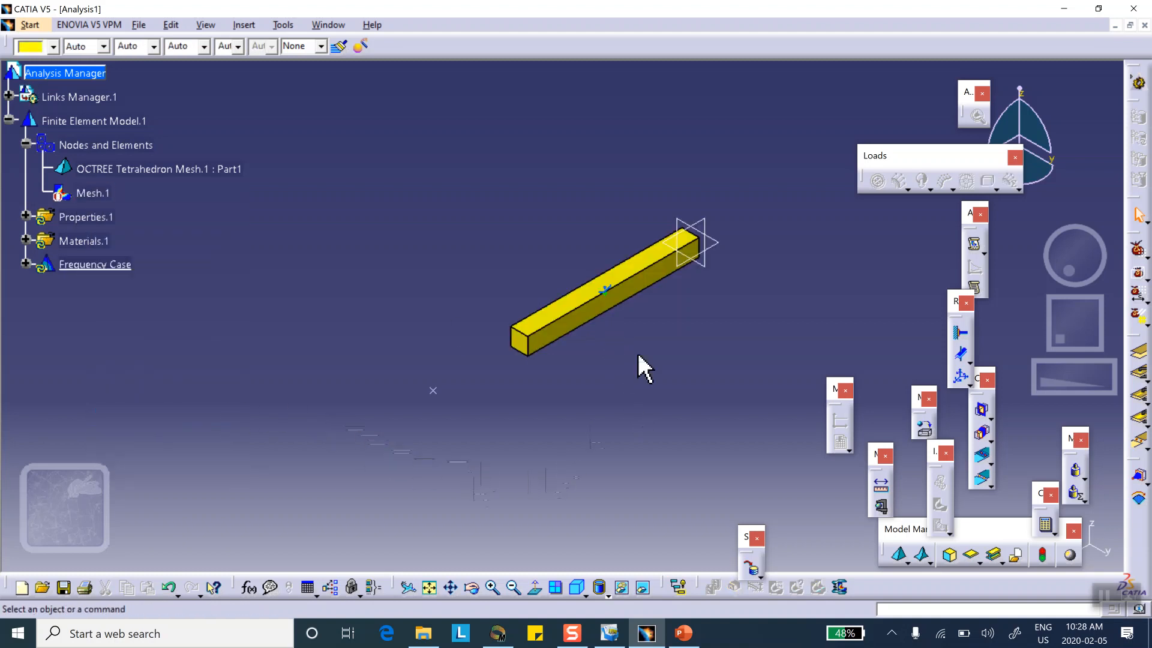
Clamp the bar's end face opposite the offset point
middle_click_drag(787, 318, 477, 345)
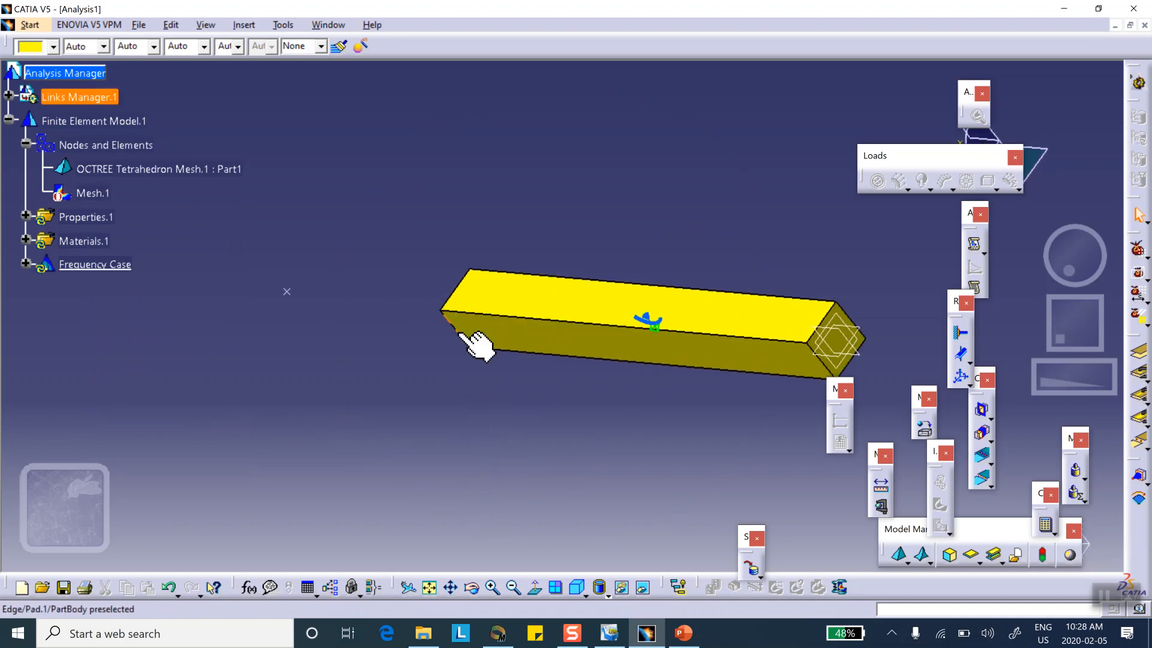
left_click(960, 334)
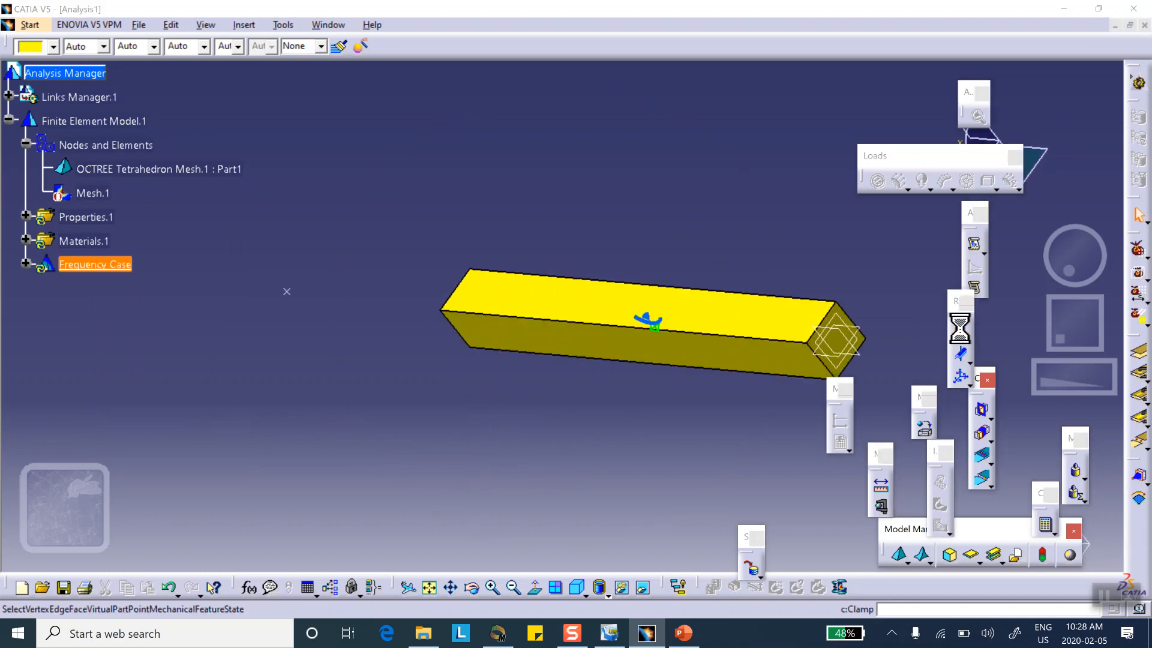
left_click(841, 346)
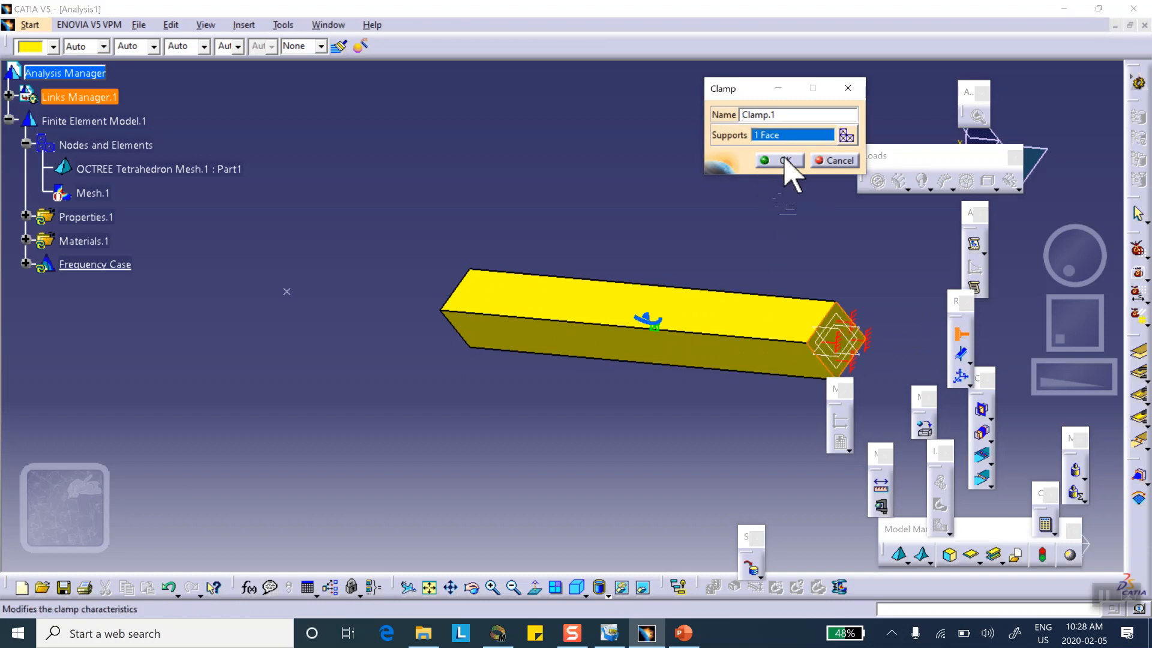
Create a rigid virtual part supported by the bar's free end face, with the offset point as its handler
middle_click_drag(570, 373, 789, 270)
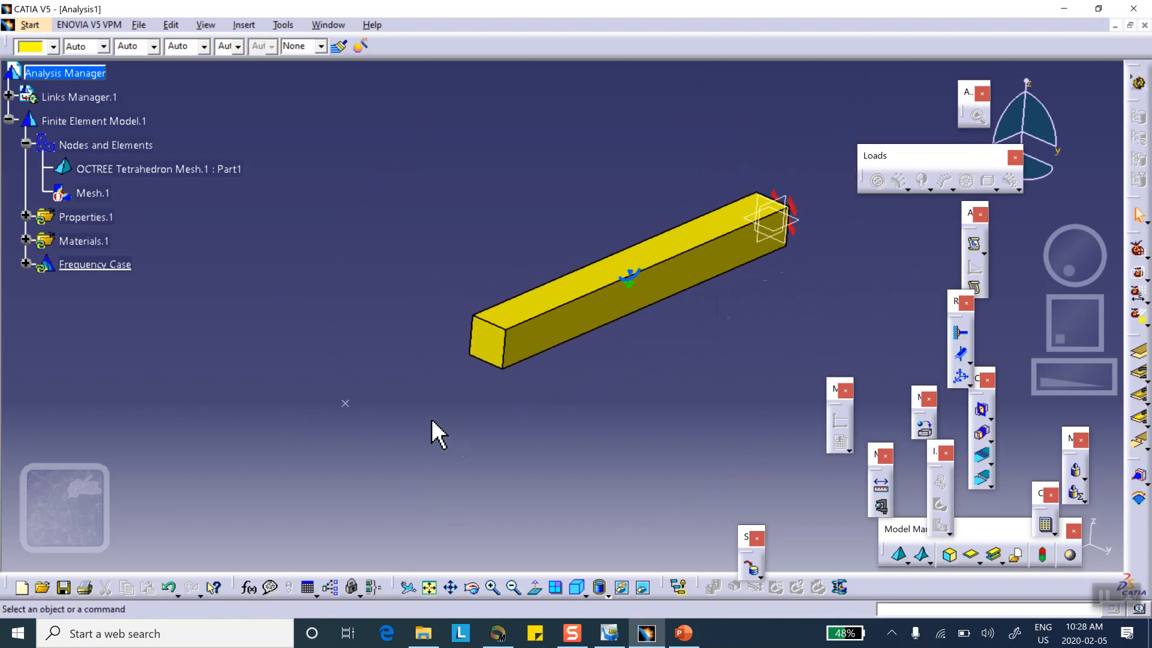
left_click(1145, 476)
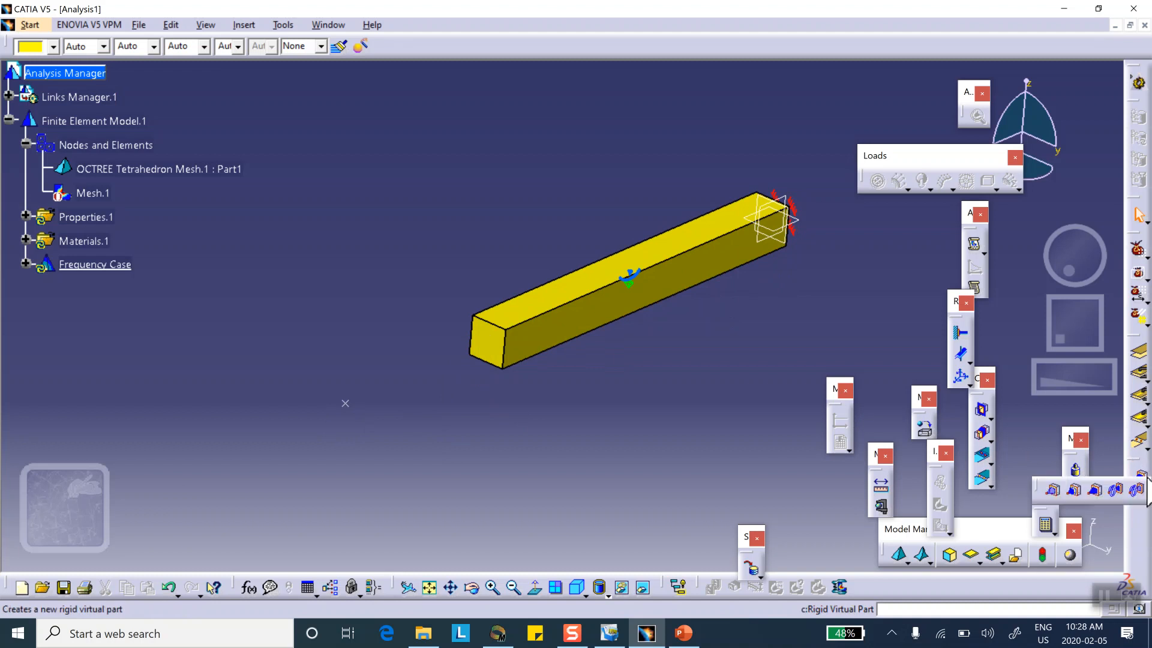
left_click_drag(1037, 488, 750, 510)
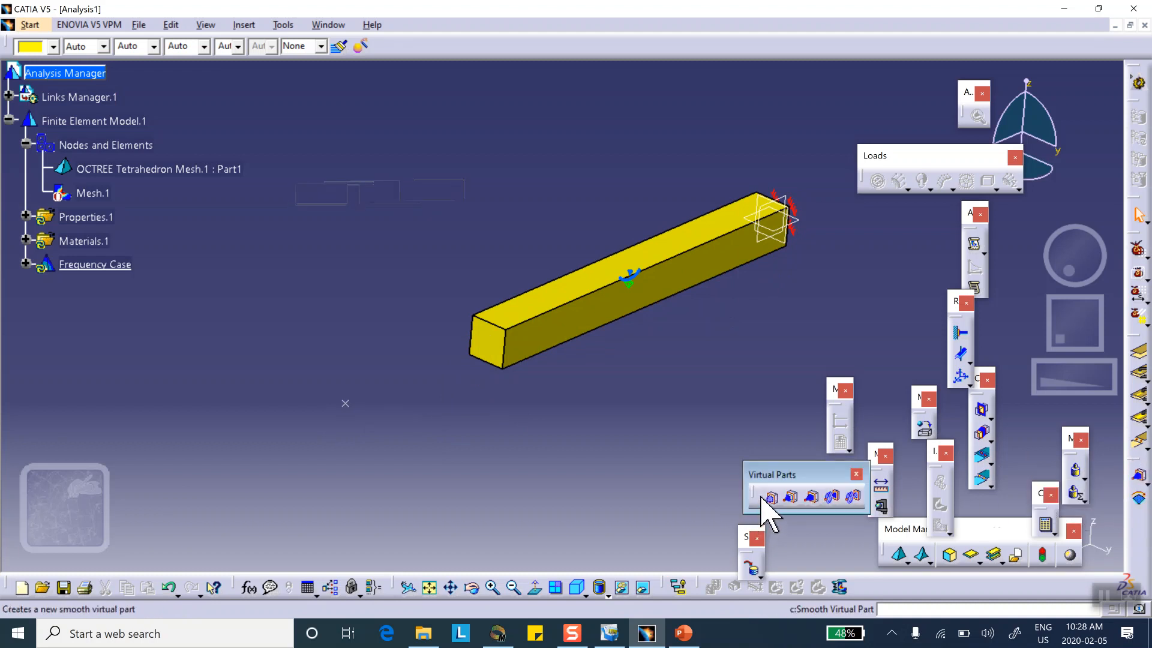
left_click(813, 497)
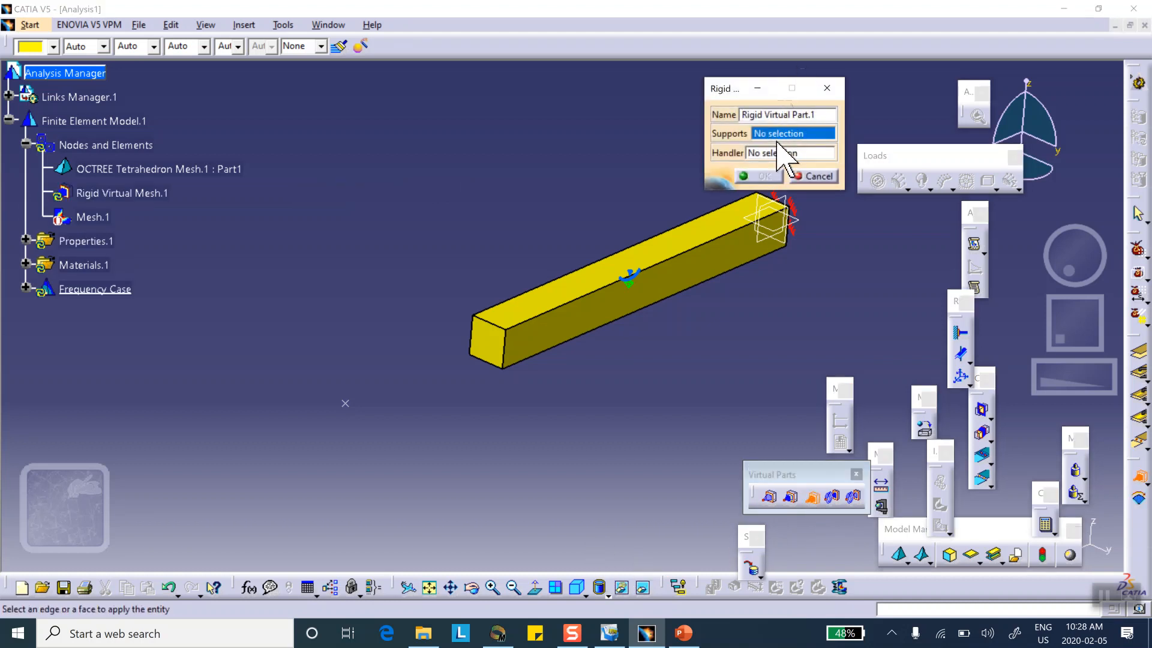
left_click(482, 344)
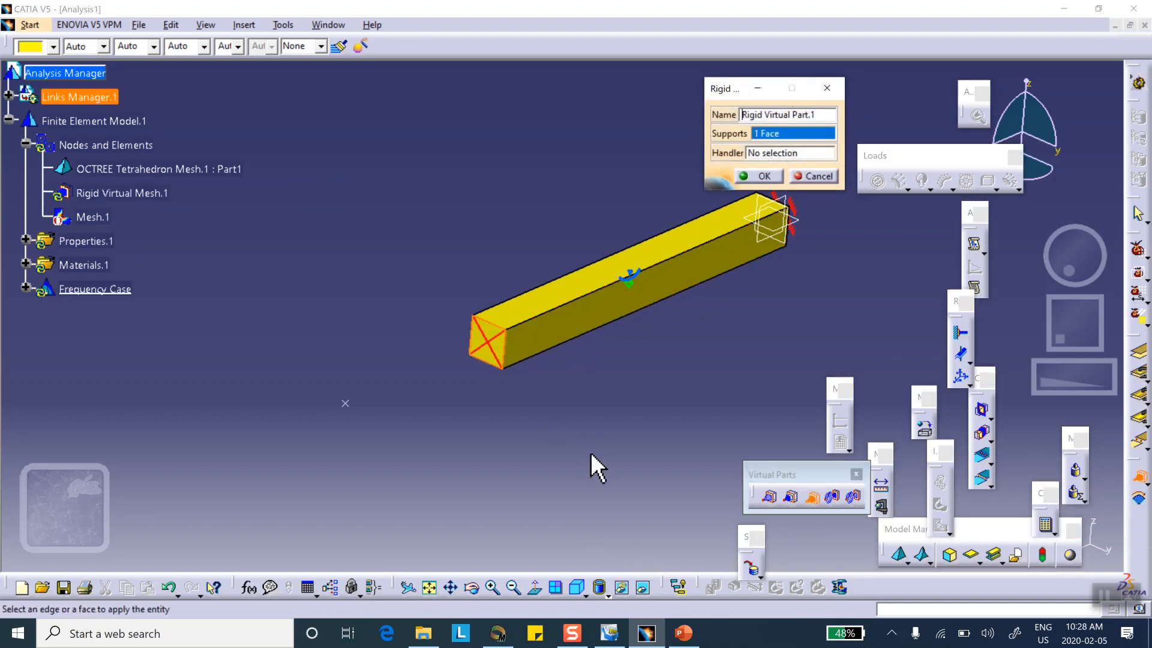
left_click(773, 154)
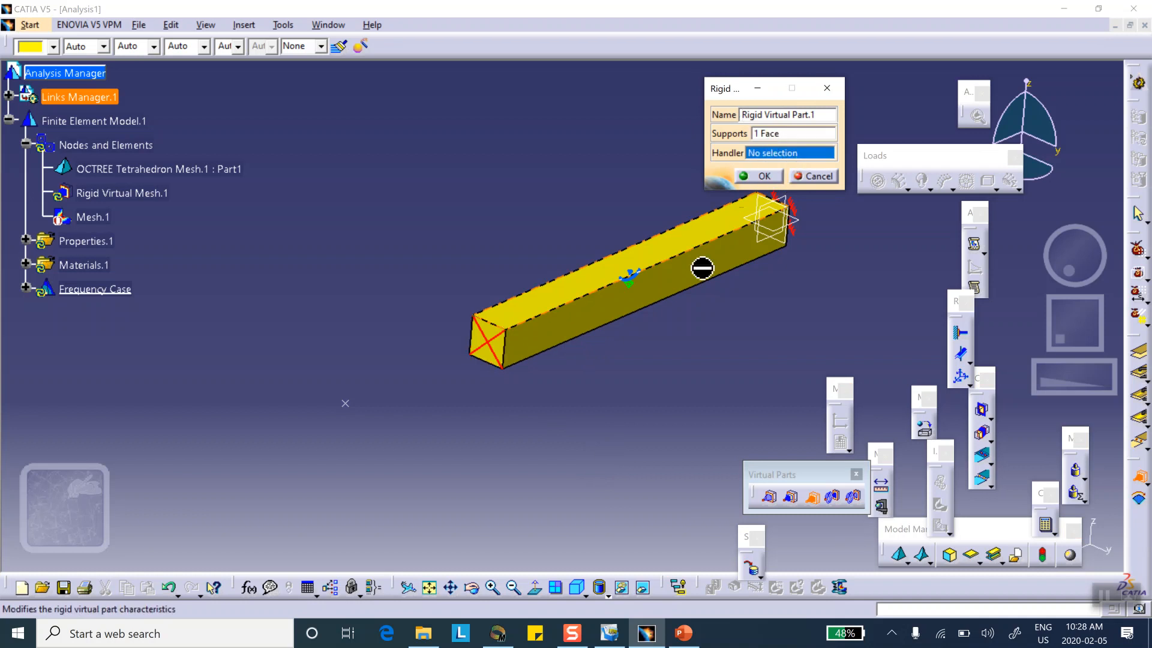
left_click(345, 403)
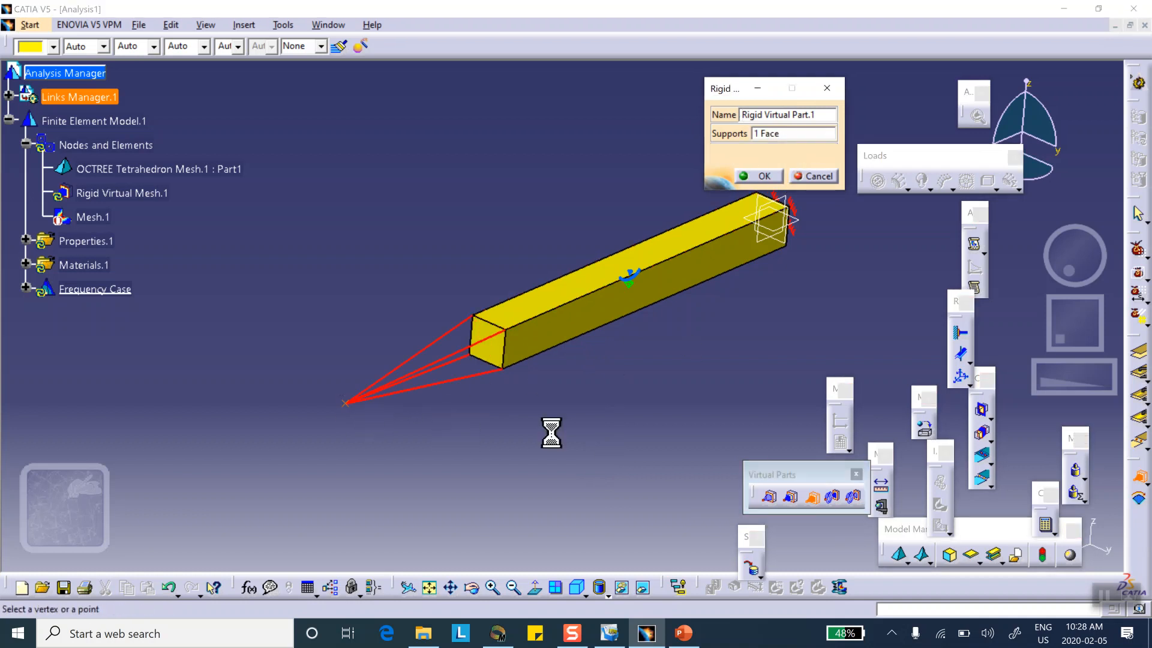
left_click(764, 176)
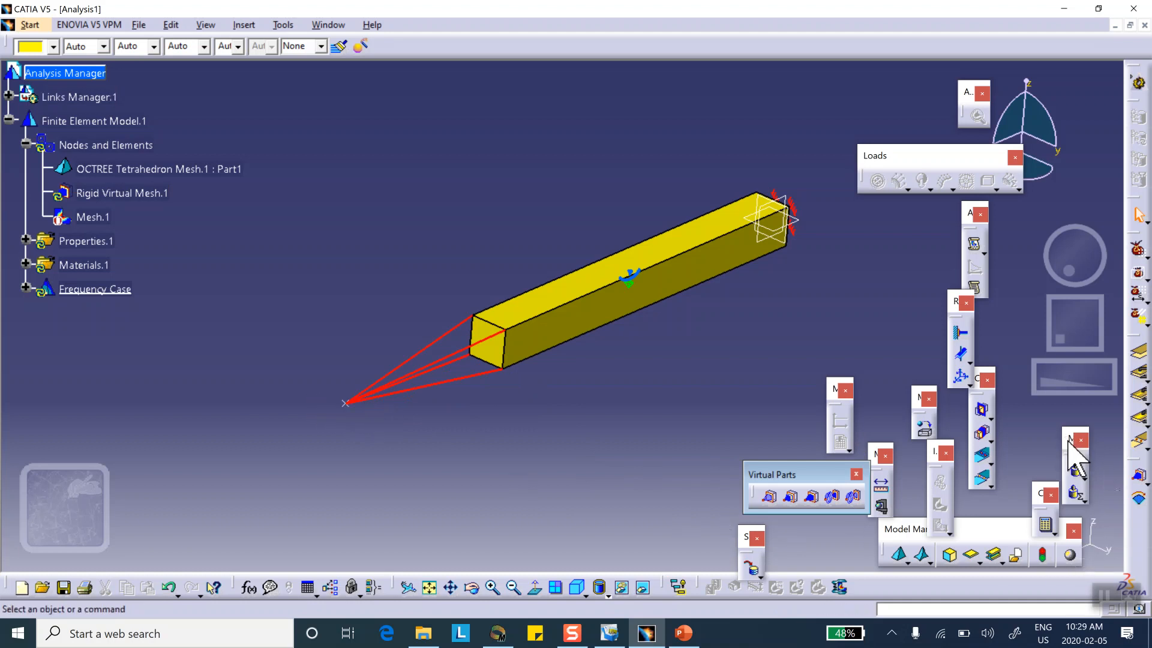
Apply a distributed mass of 0.079 kg to the rigid virtual part
left_click_drag(1068, 441, 748, 98)
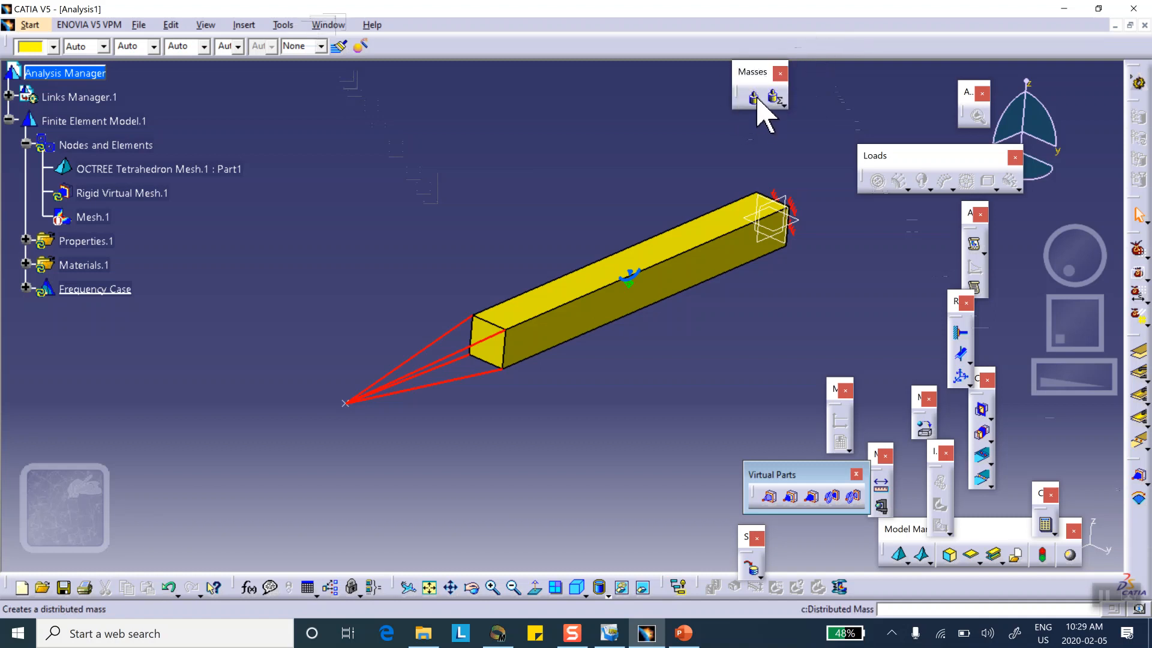
left_click(754, 97)
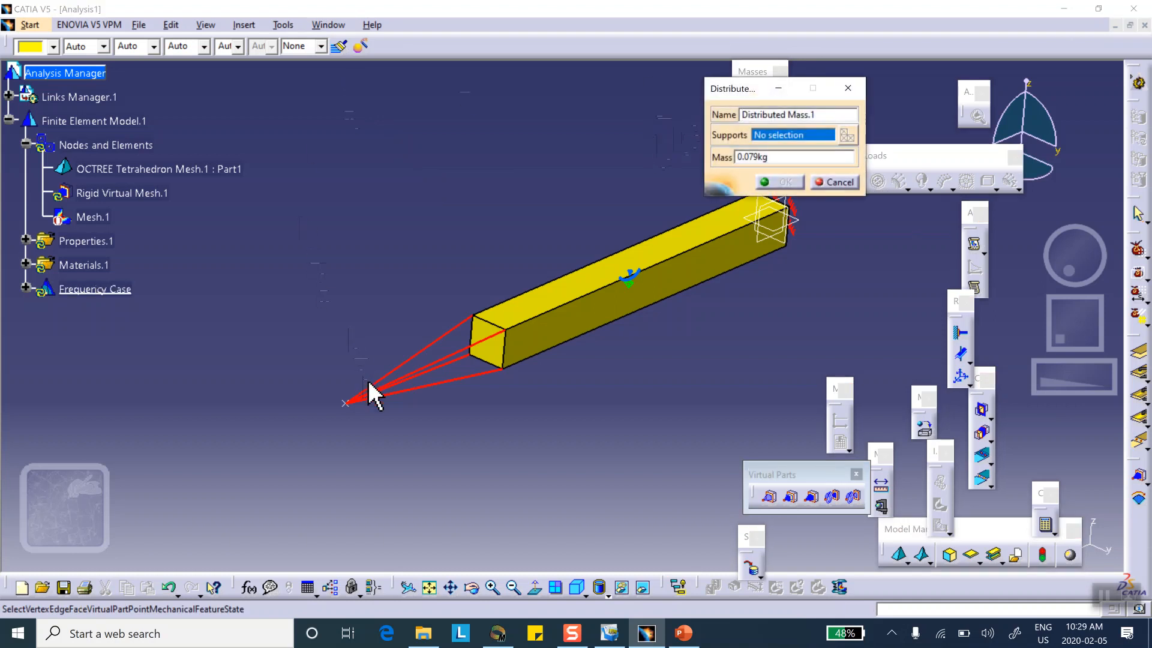
left_click(384, 391)
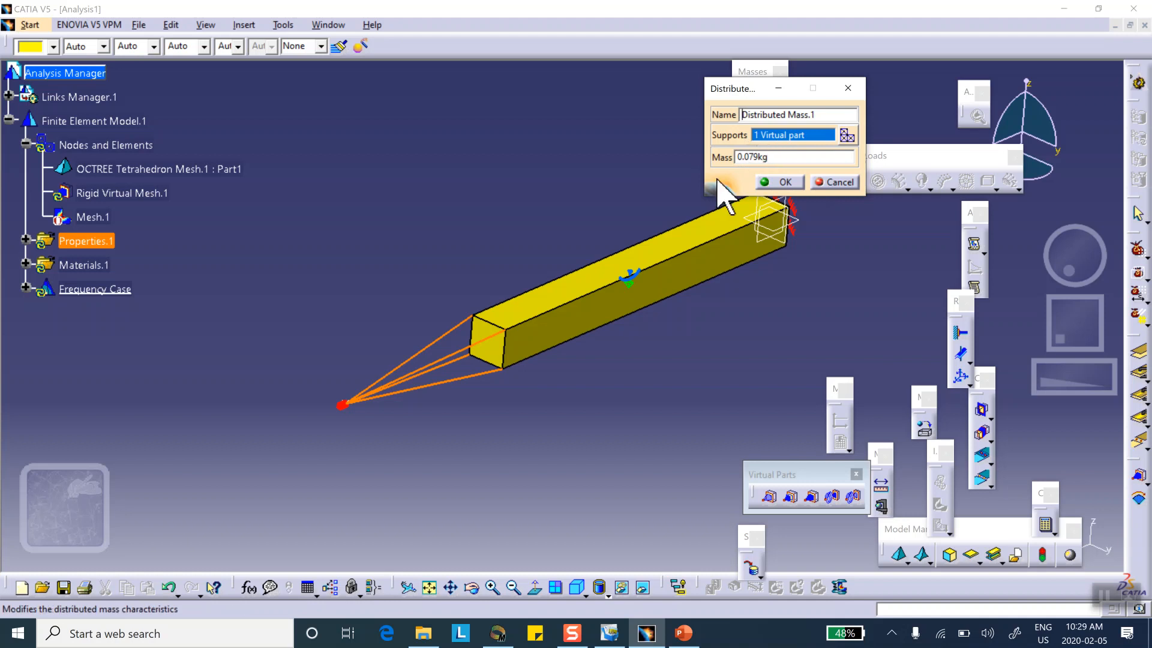
left_click(781, 182)
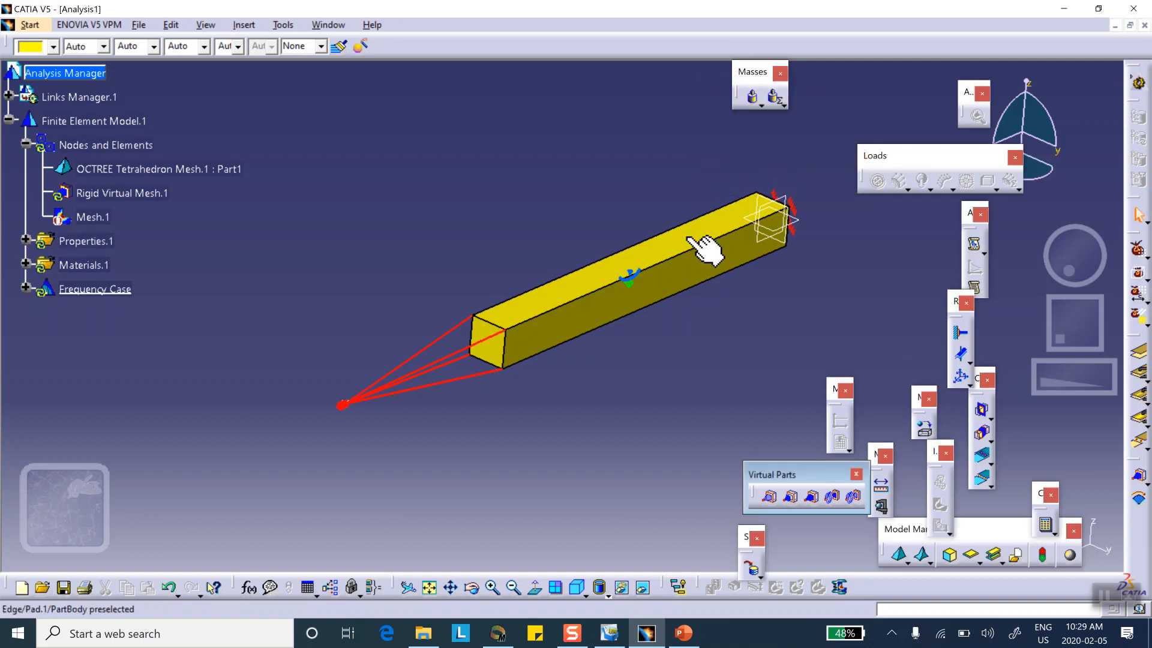
middle_click_drag(552, 403, 611, 332)
middle_click_drag(429, 273, 298, 478)
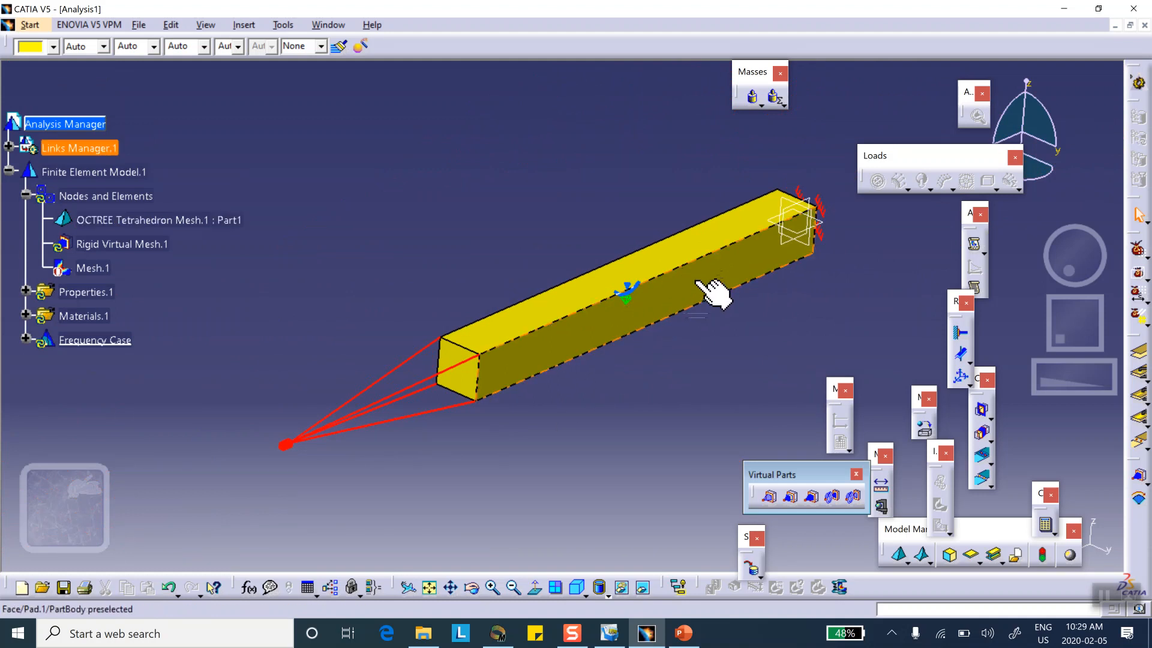
middle_click_drag(586, 326, 506, 301)
middle_click_drag(740, 285, 555, 334)
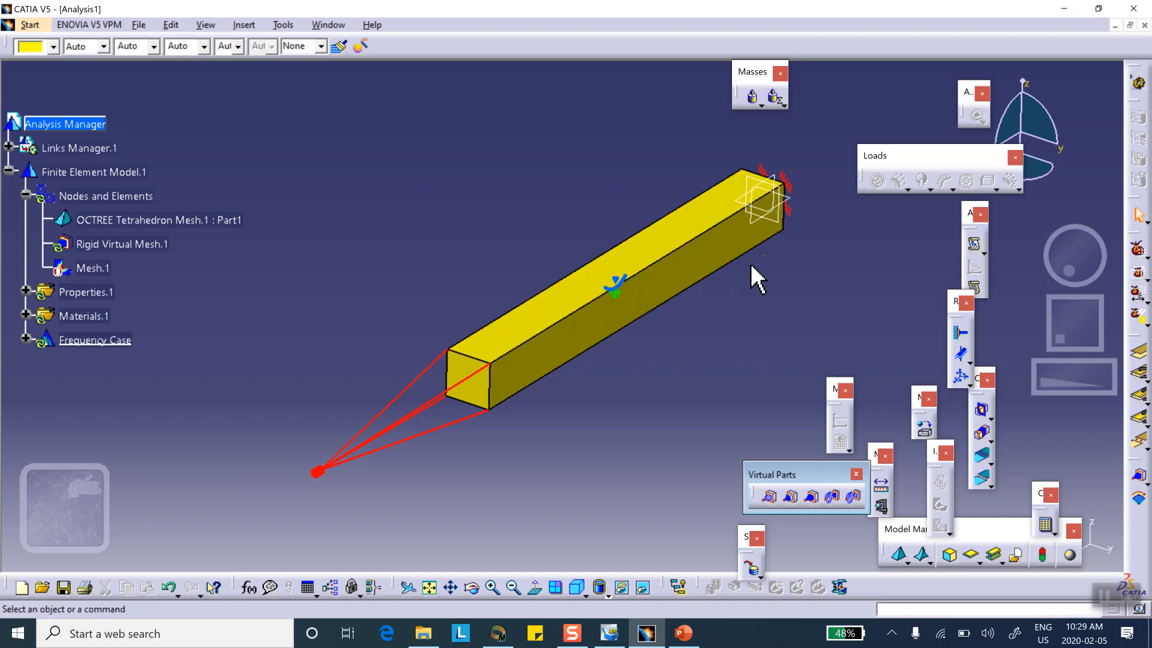
left_click_drag(968, 162, 964, 209)
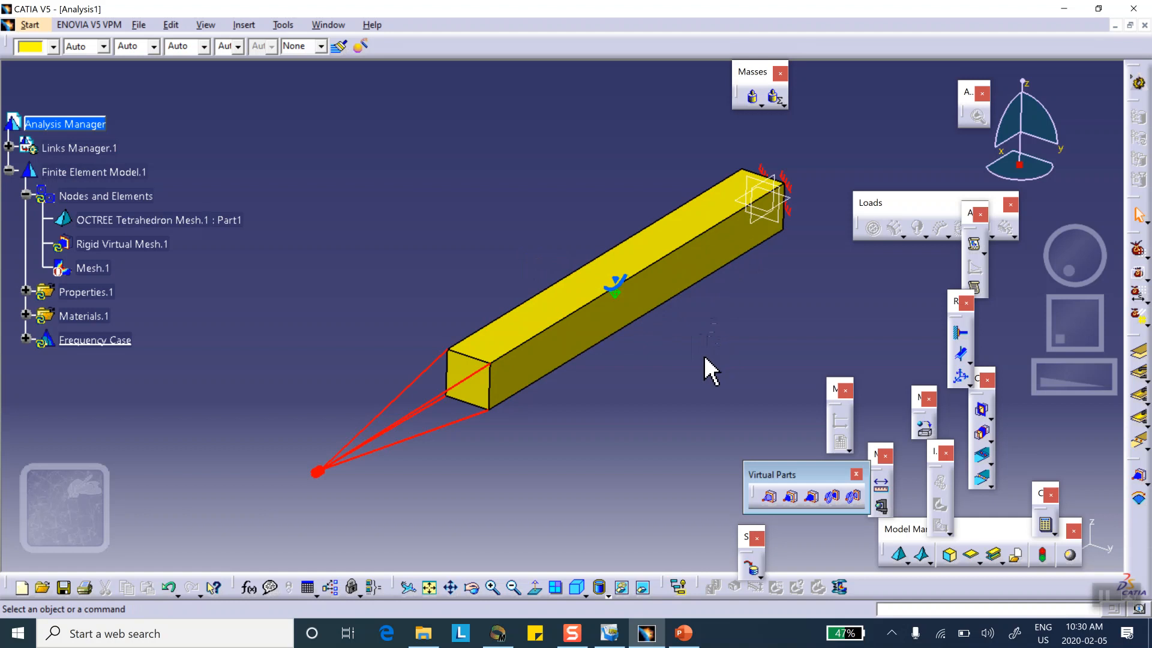
Compute only Frequency Case Solution.1, selected from the Frequency Case, and continue past the resource estimation
left_click(1045, 525)
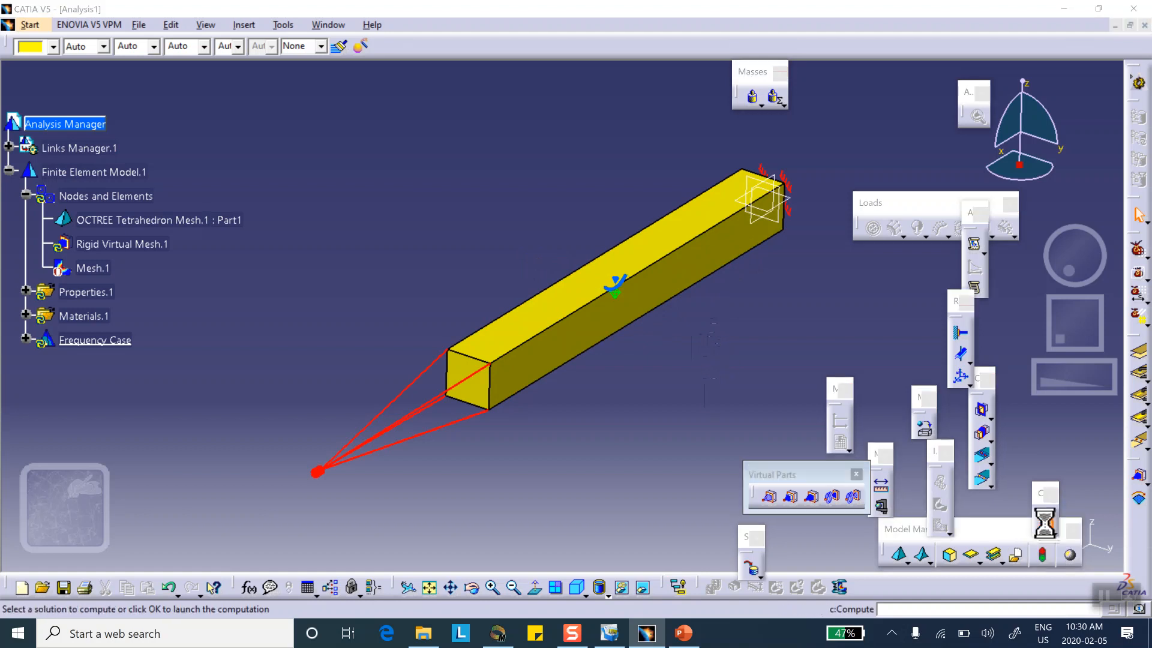
left_click(25, 340)
left_click(144, 414)
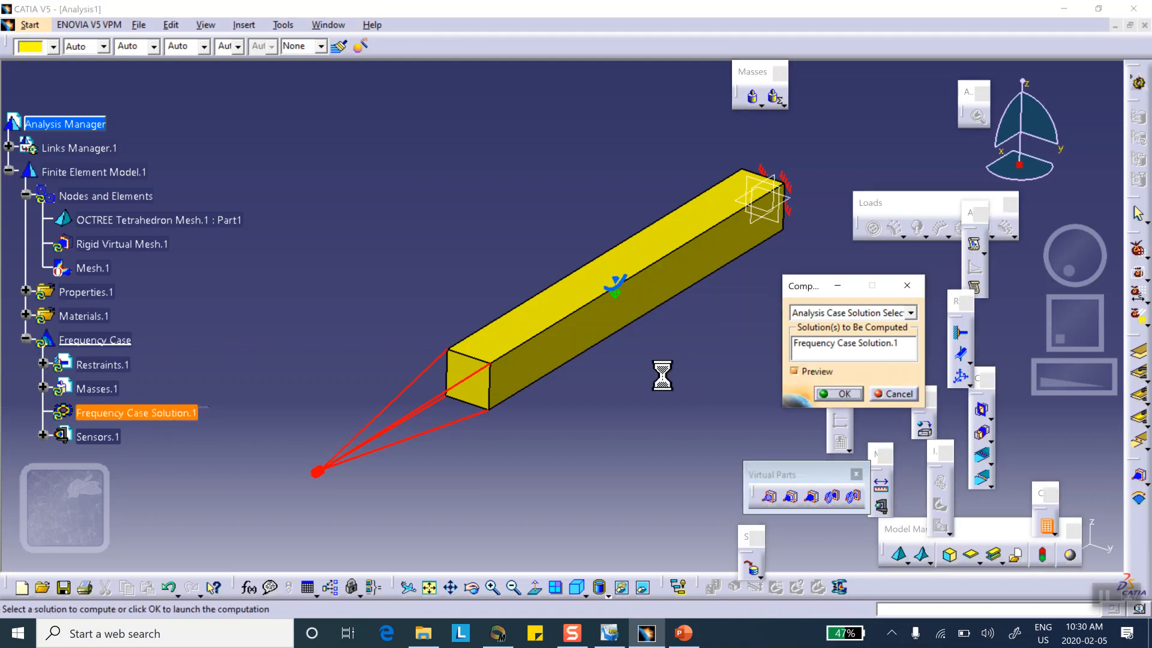
left_click(843, 394)
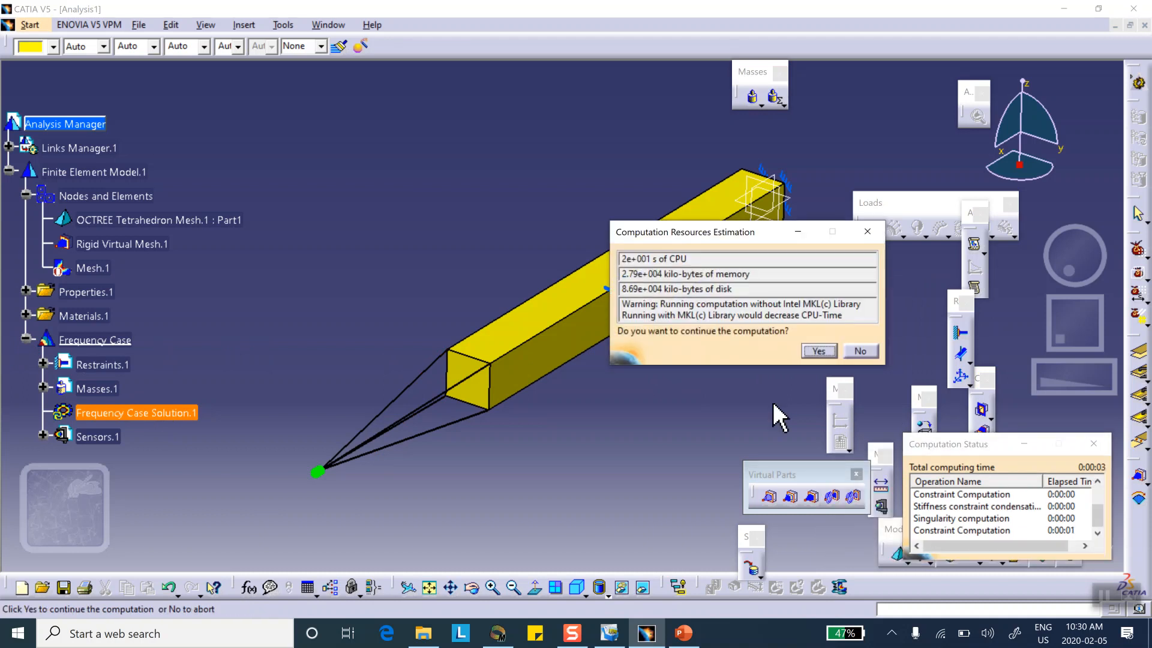
left_click(819, 351)
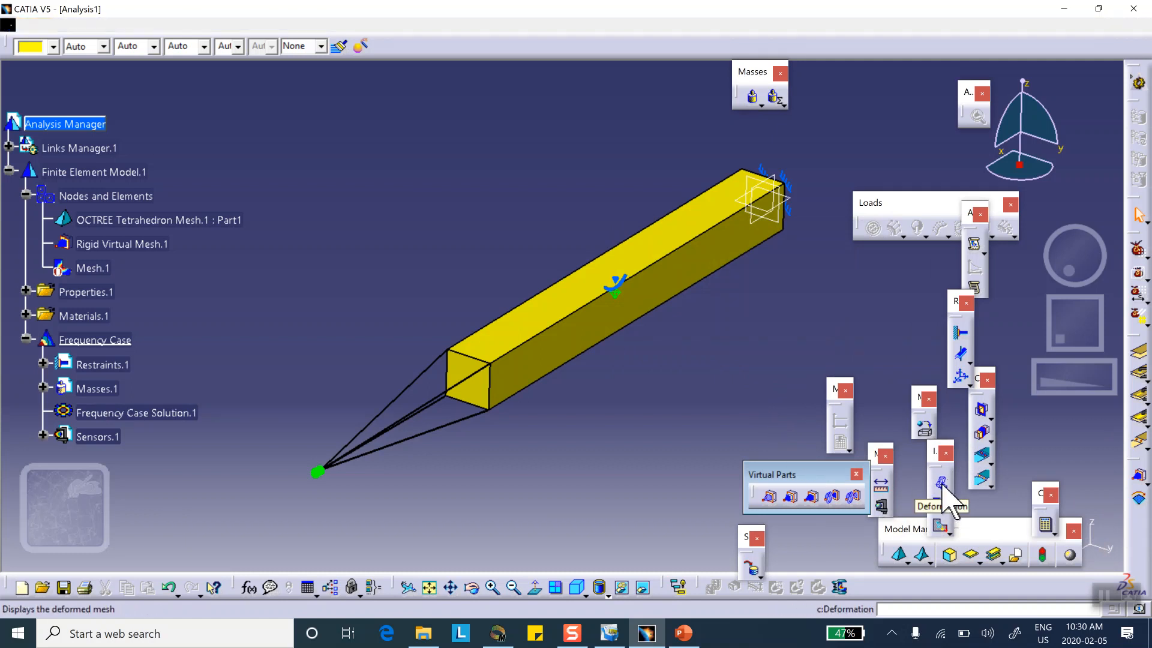
Display the deformed mesh of the frequency solution, animate it, and close the animation
left_click(941, 482)
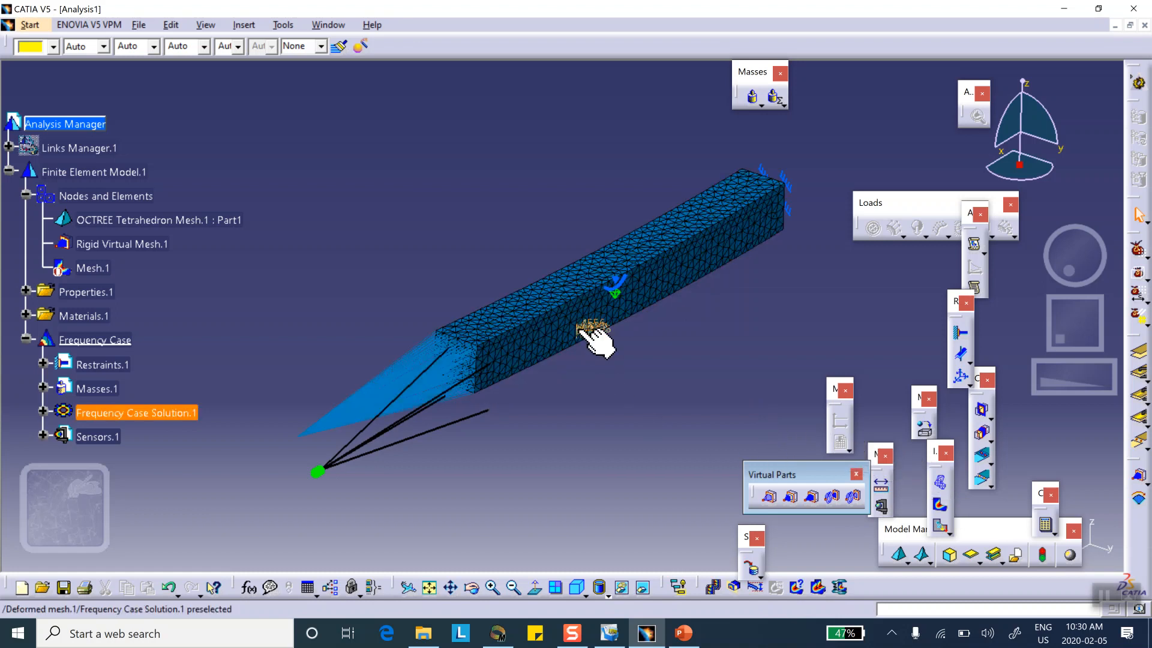
left_click(711, 589)
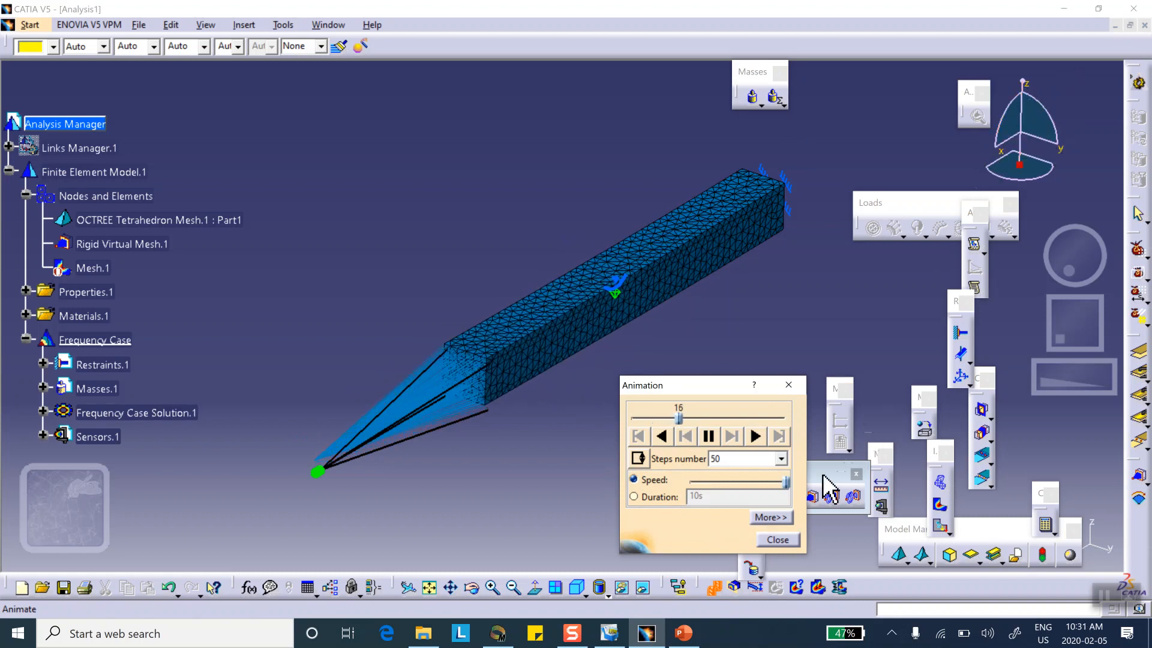
left_click(778, 540)
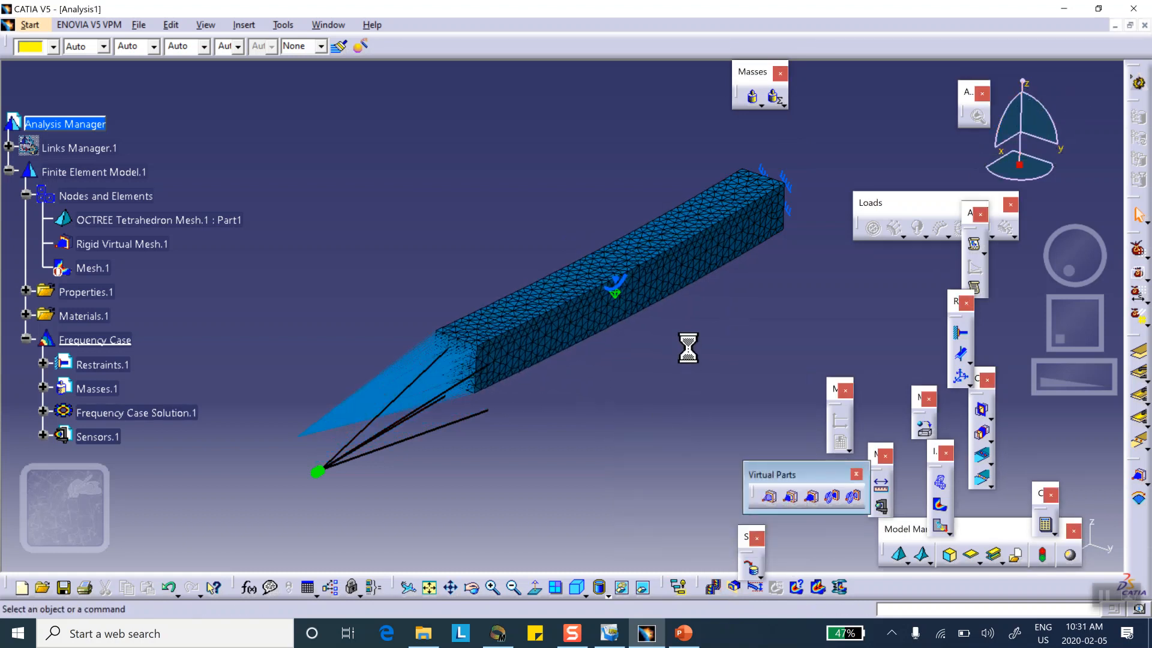
Open the deformed mesh image's list of modes and choose mode 2
double_click(538, 312)
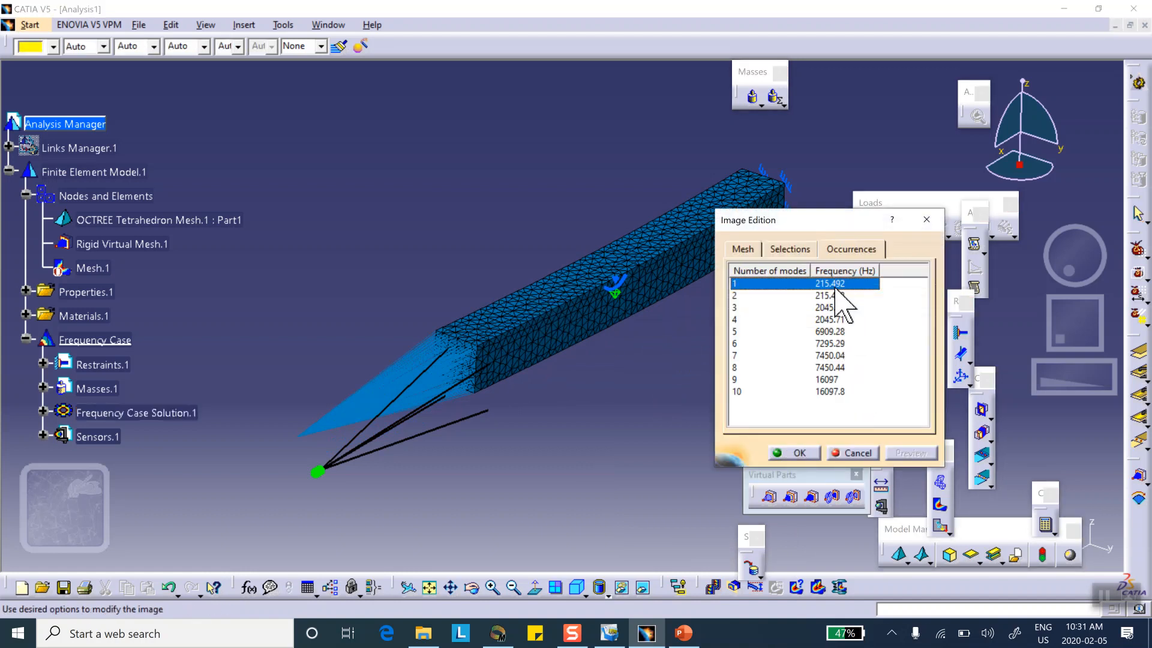
left_click(839, 295)
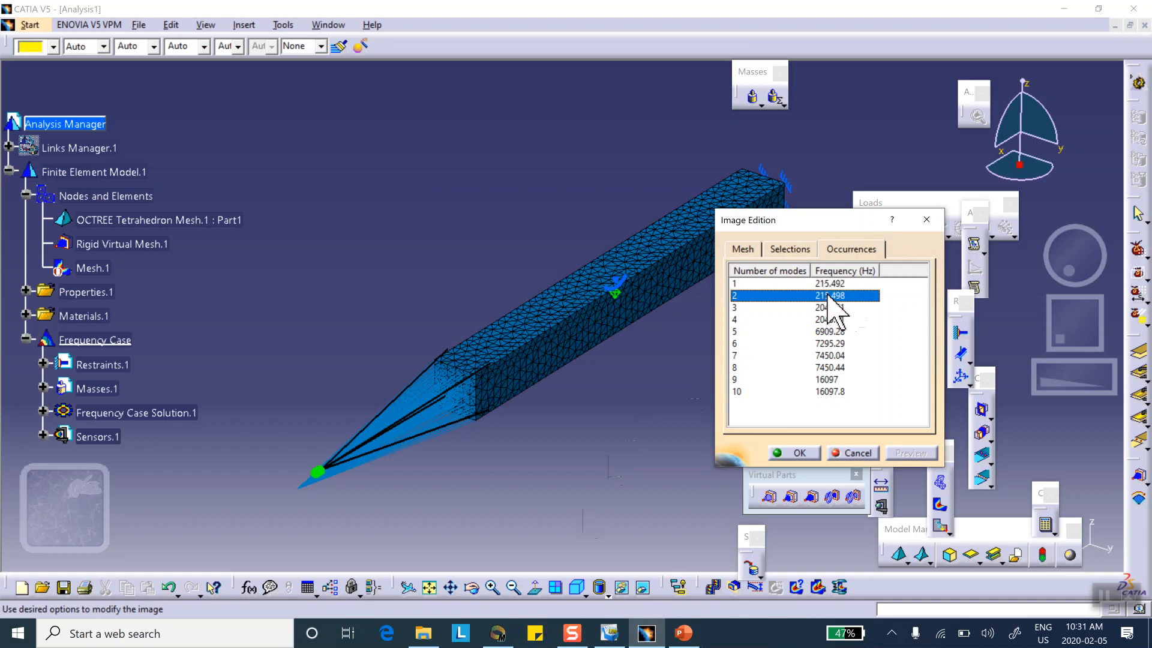
Switch to PowerPoint to check the SDOF first-frequency formula on slide 4, return to CATIA and accept the mode selection
left_click(683, 633)
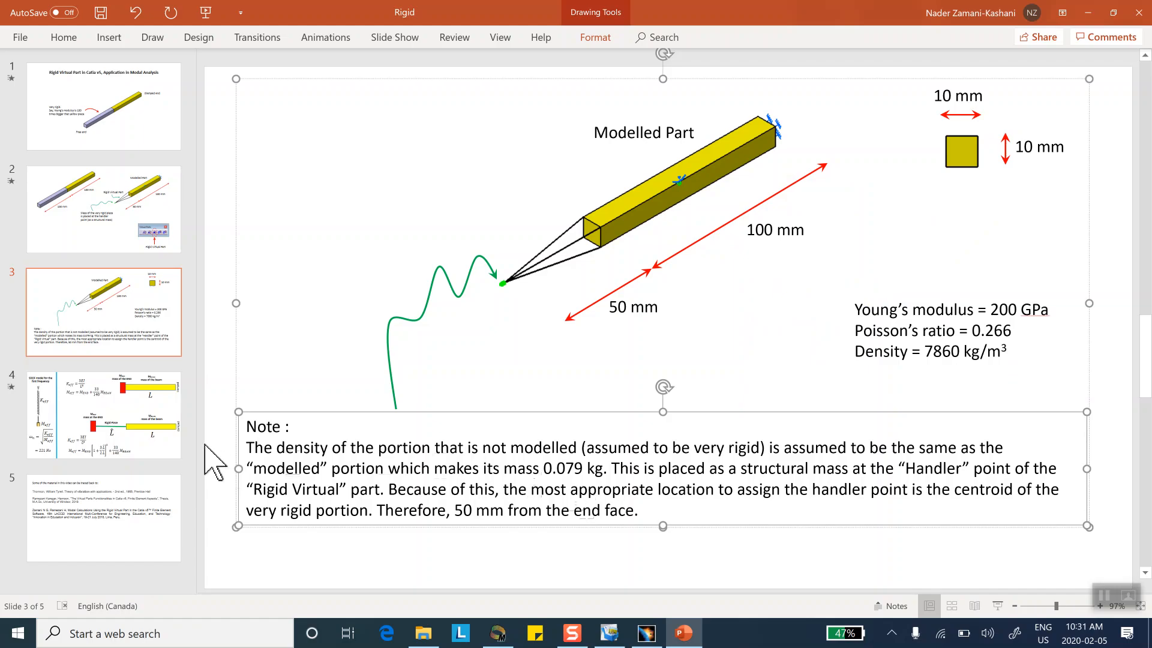
left_click(90, 412)
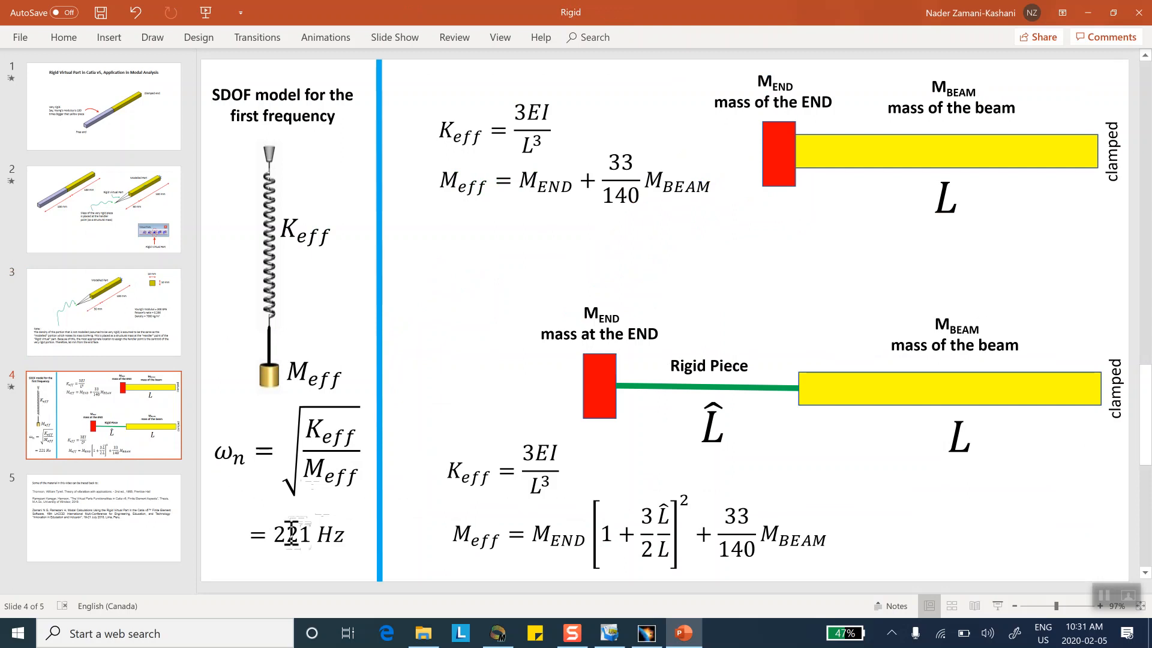
left_click(1086, 12)
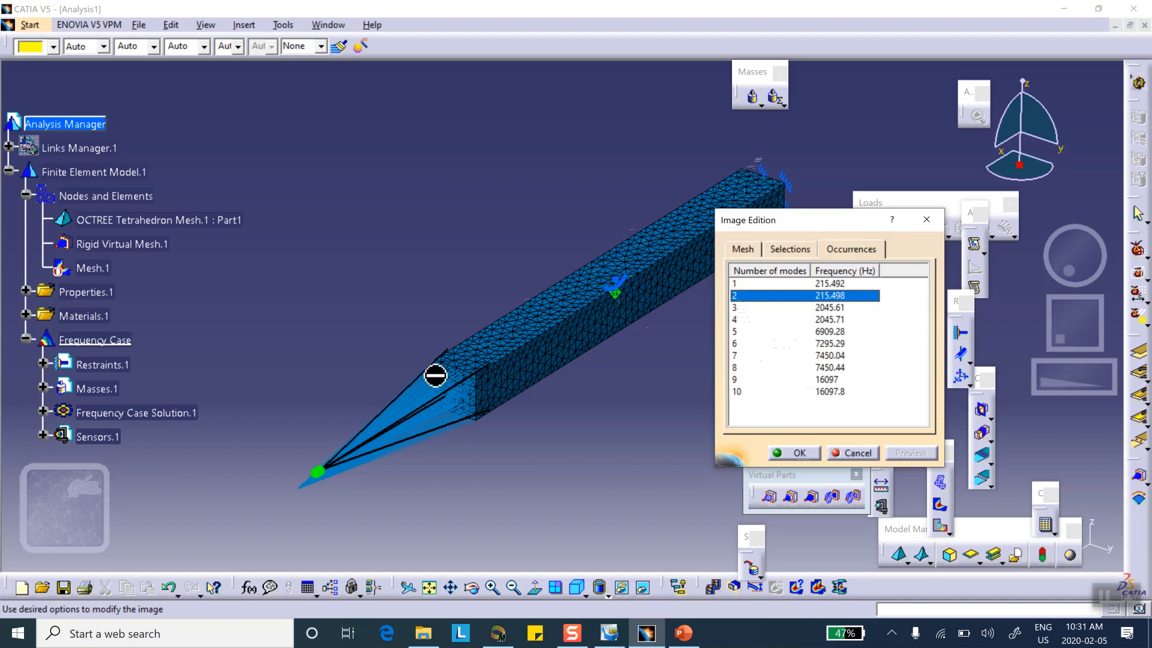
left_click(797, 452)
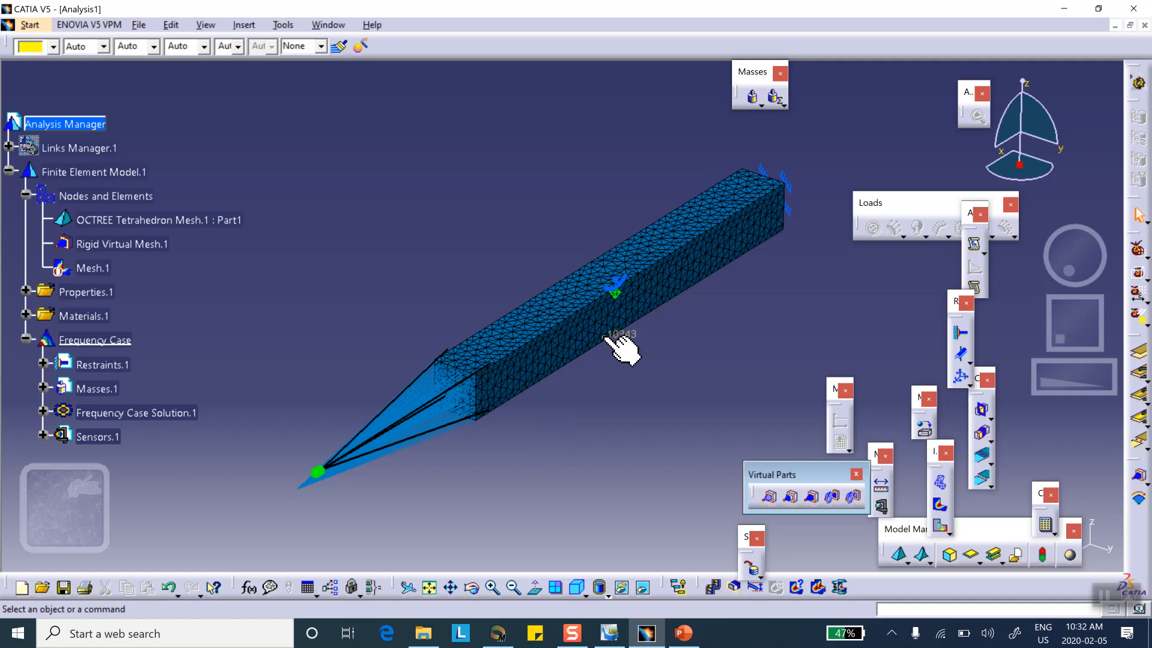
Reopen the deformed mesh image's list of modes, review the computed frequencies and close it
double_click(585, 301)
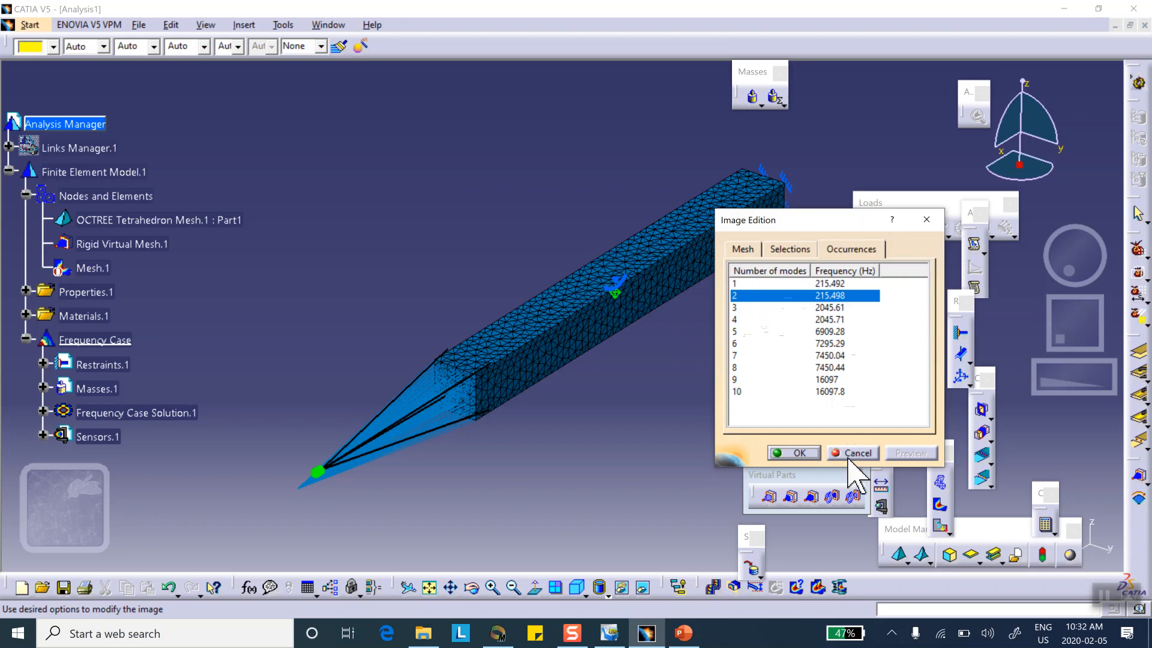
left_click(800, 453)
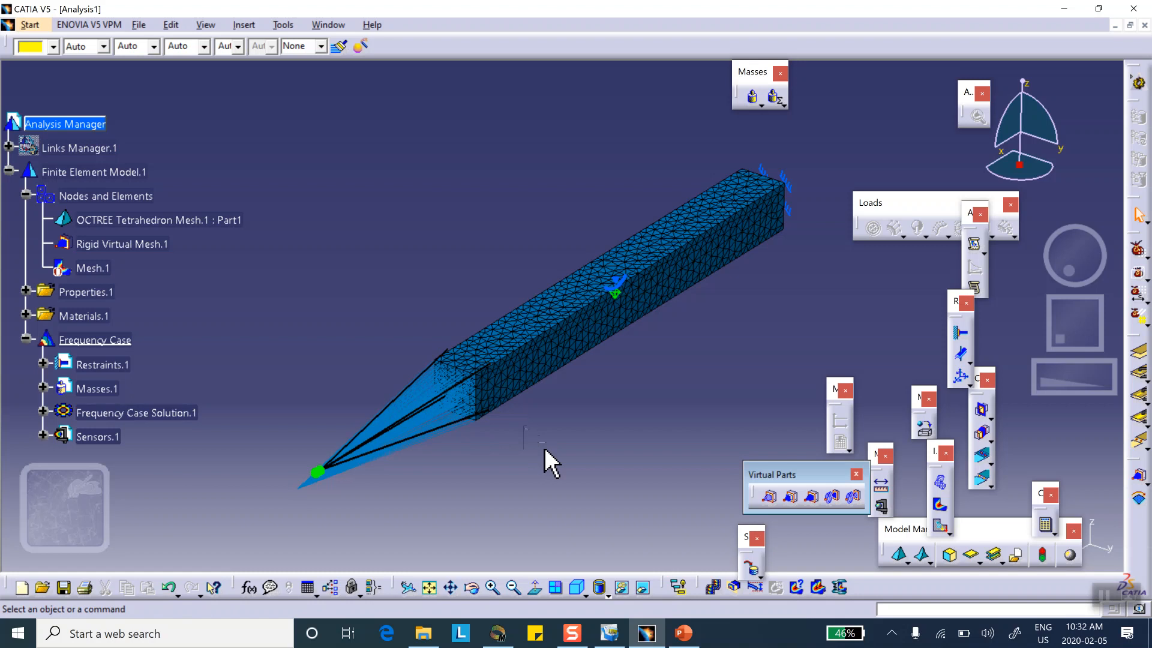
mouse_move(576, 630)
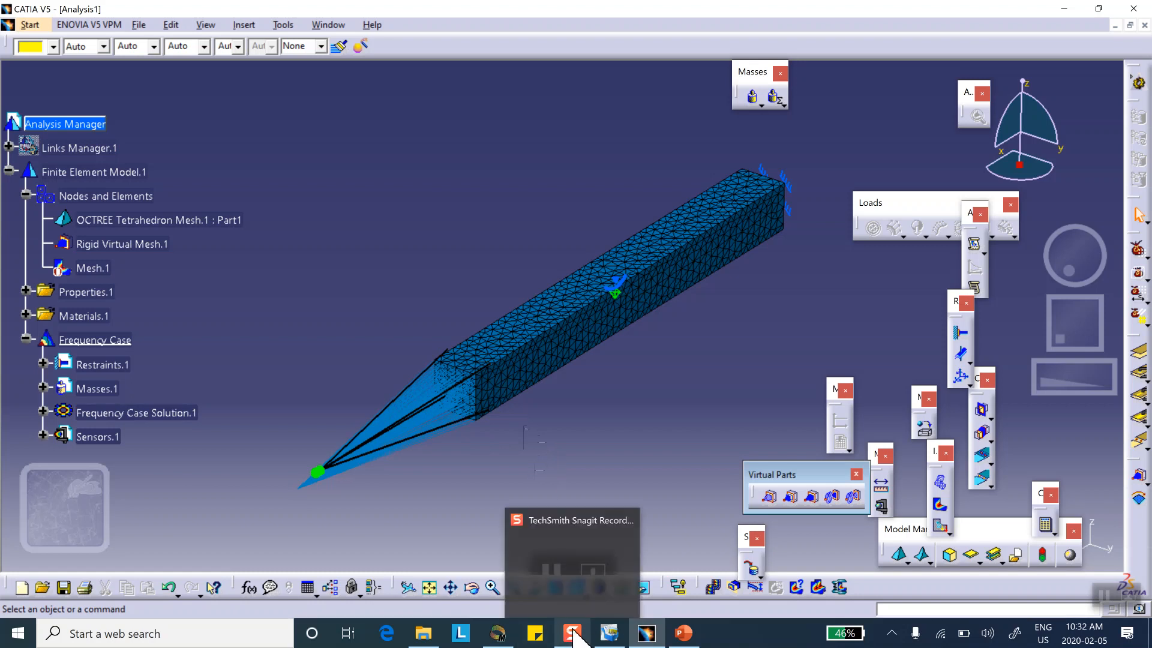
left_click(685, 632)
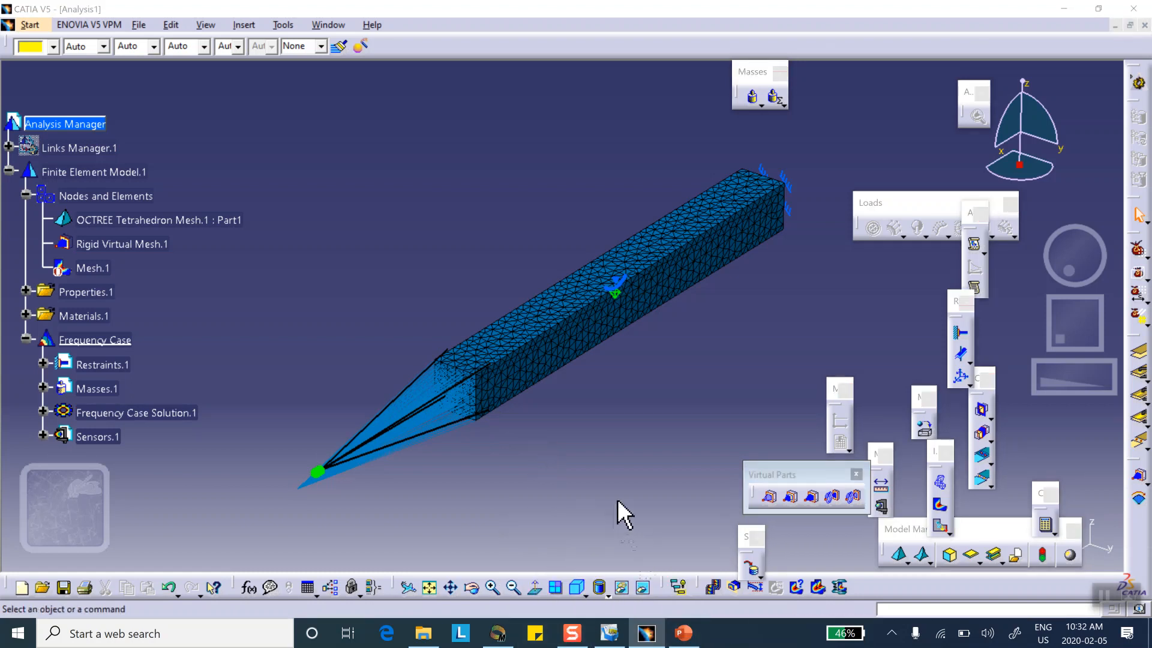